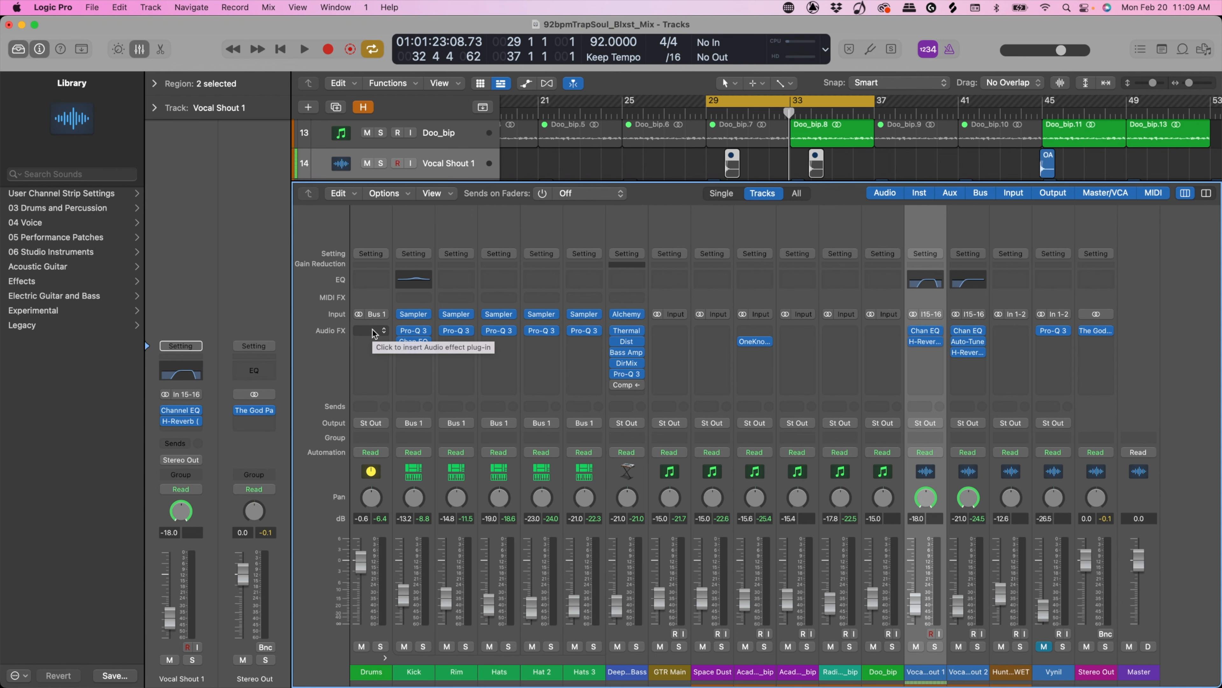
# Insert Pro-Q 3 on the Drums bus and add a 48 dB/oct low cut in the lowest frequencies during playback.
pyautogui.click(374, 332)
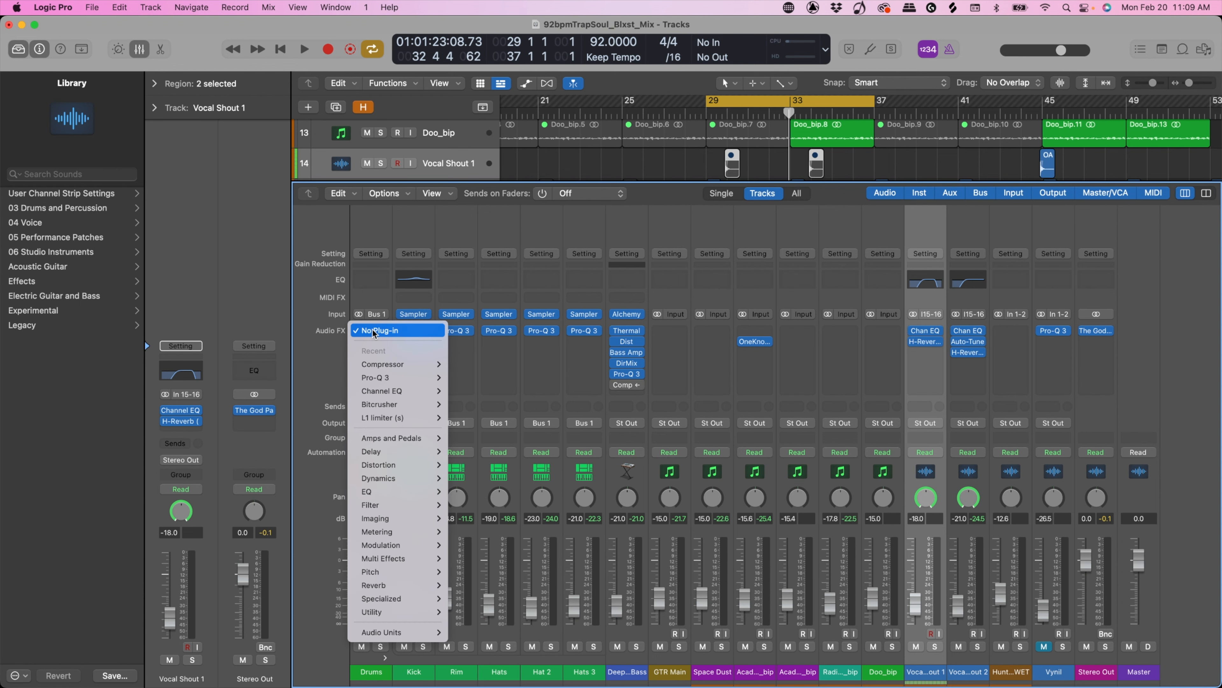
pyautogui.moveTo(382, 378)
pyautogui.click(469, 377)
pyautogui.press('space')
pyautogui.click(400, 358)
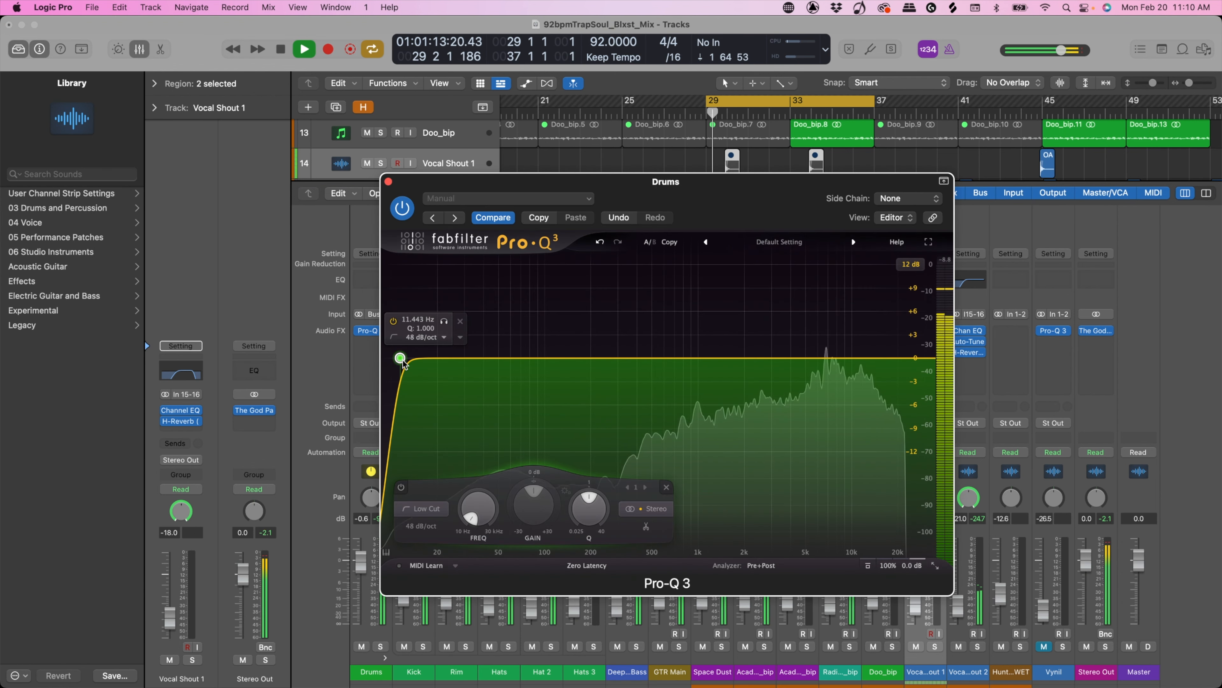
pyautogui.moveTo(414, 361); pyautogui.dragTo(472, 361)
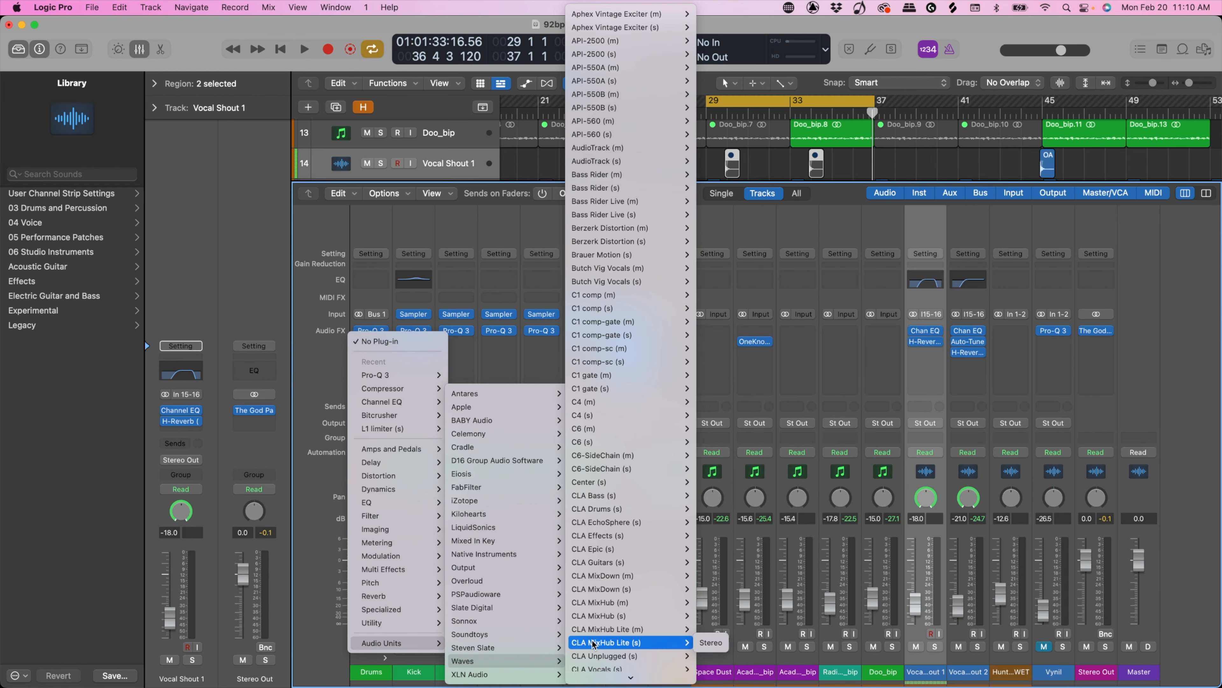
# Insert the stereo version of the Waves SSLComp plug-in after Pro-Q 3 on the Drums bus.
pyautogui.scroll(-15, 593, 643)
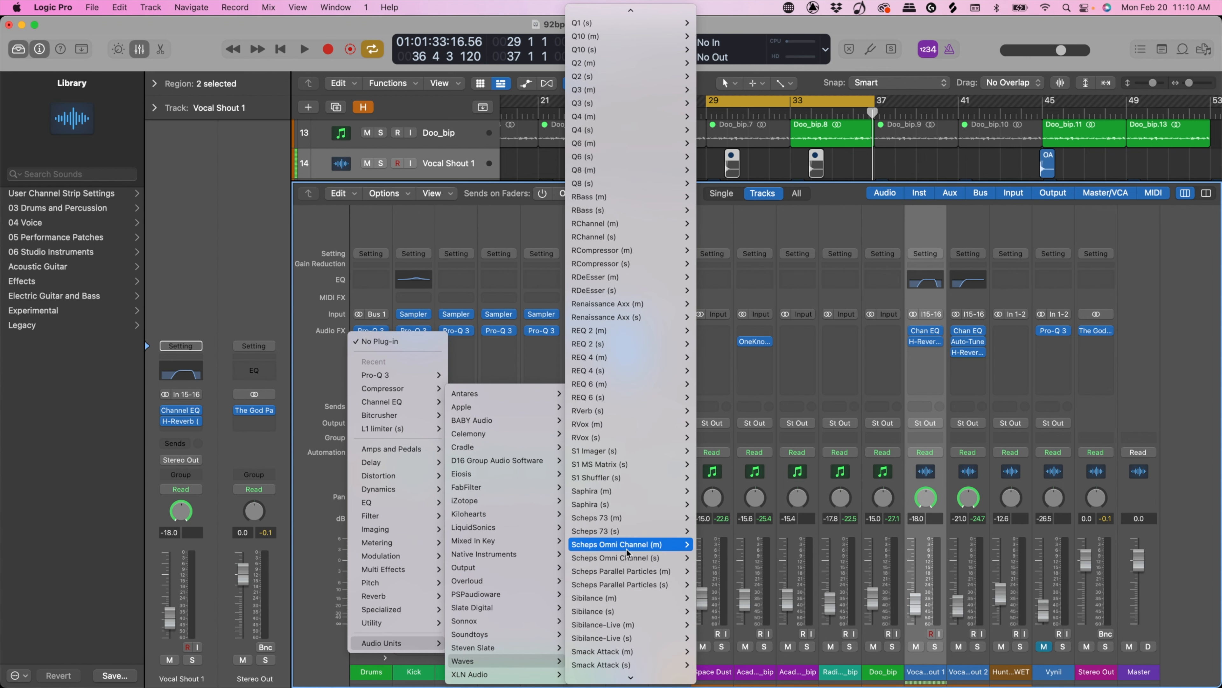
pyautogui.scroll(-4, 641, 504)
pyautogui.moveTo(674, 558)
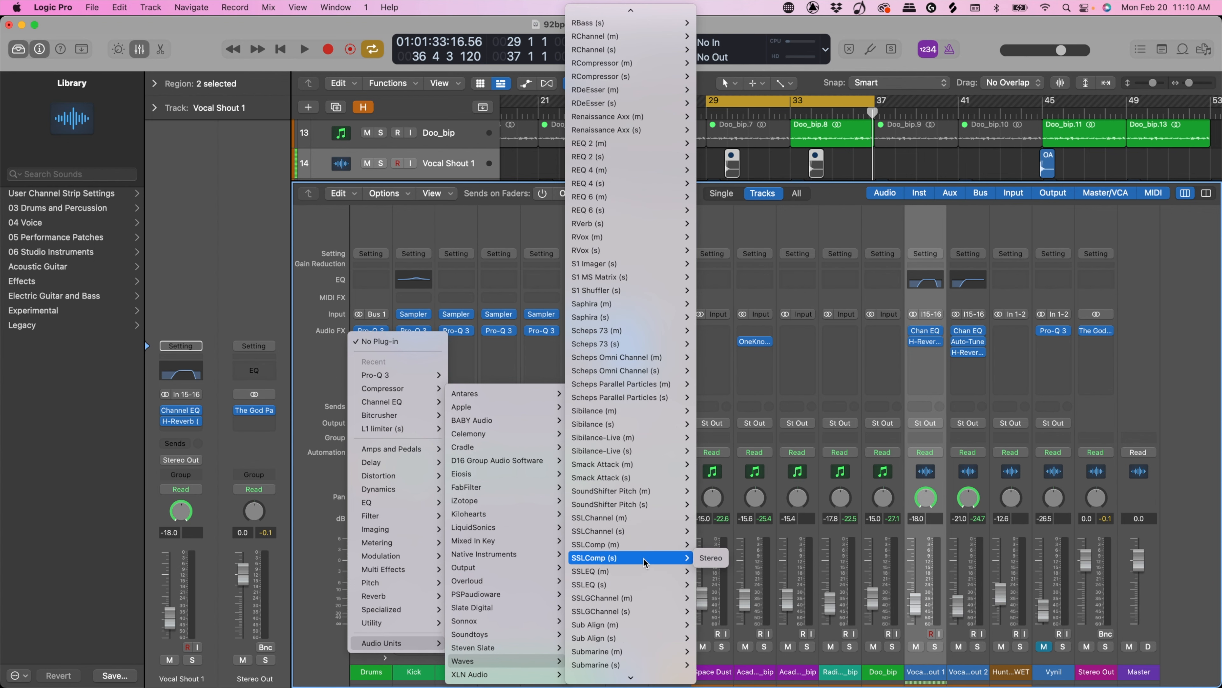
pyautogui.click(715, 558)
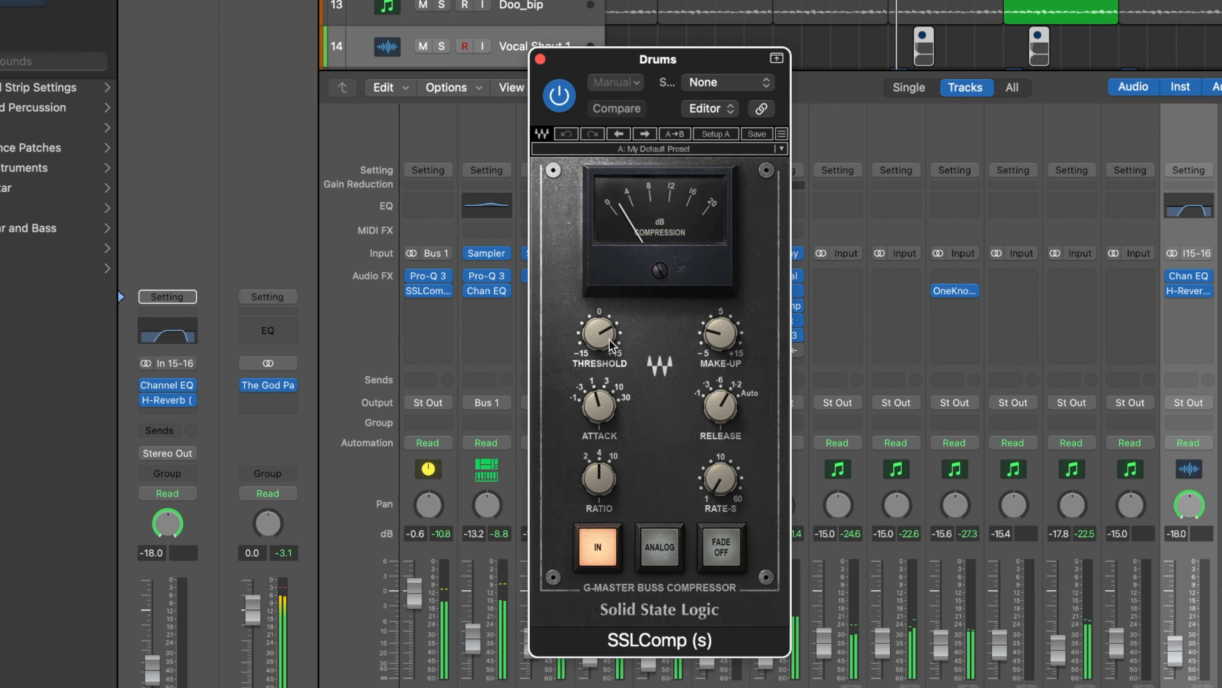
# Enable analog mode on the Drums bus SSLComp and lower its threshold.
pyautogui.moveTo(609, 344); pyautogui.dragTo(607, 346)
pyautogui.click(659, 549)
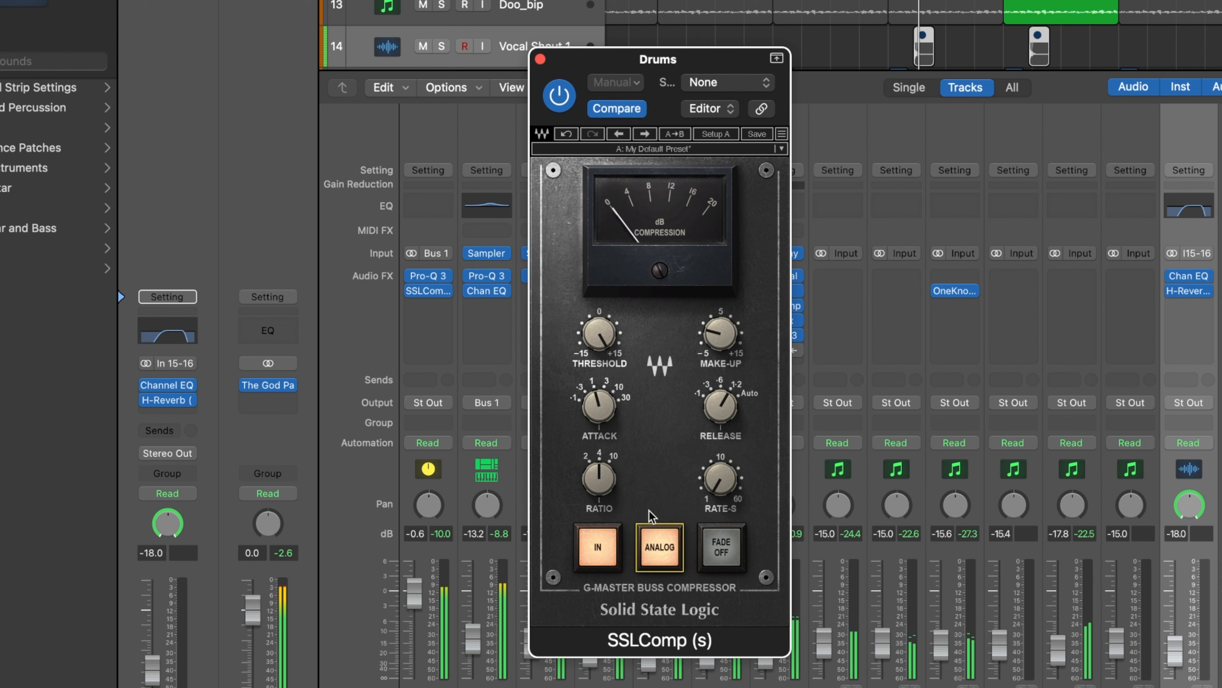
pyautogui.moveTo(598, 339); pyautogui.dragTo(589, 388)
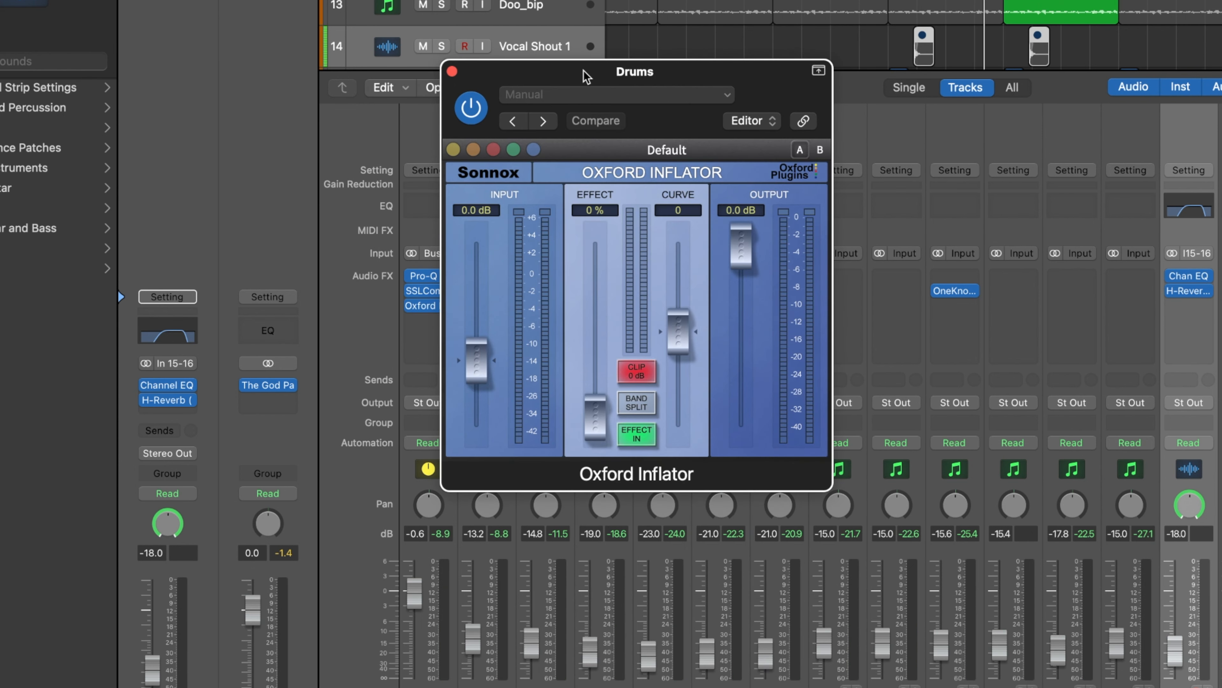
# Set the Oxford Inflator's curve to about -30.6 and its output to about -2.88 dB on the Drums bus.
pyautogui.moveTo(586, 77); pyautogui.dragTo(656, 97)
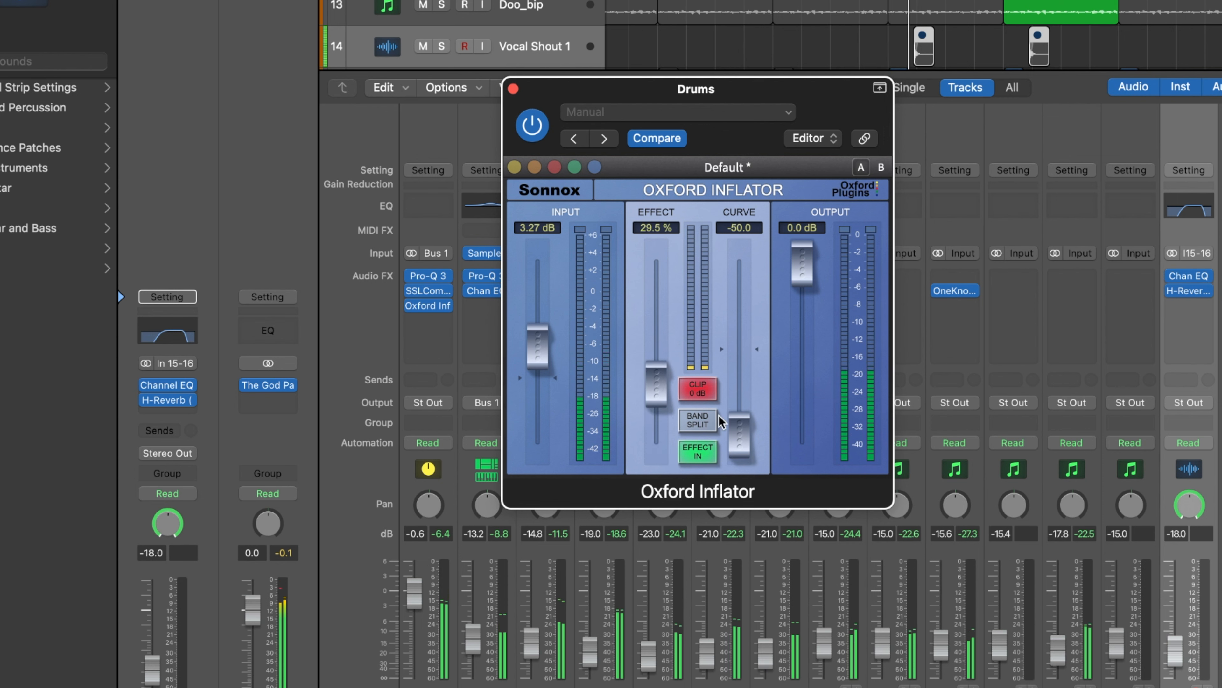
pyautogui.moveTo(739, 425); pyautogui.dragTo(741, 394)
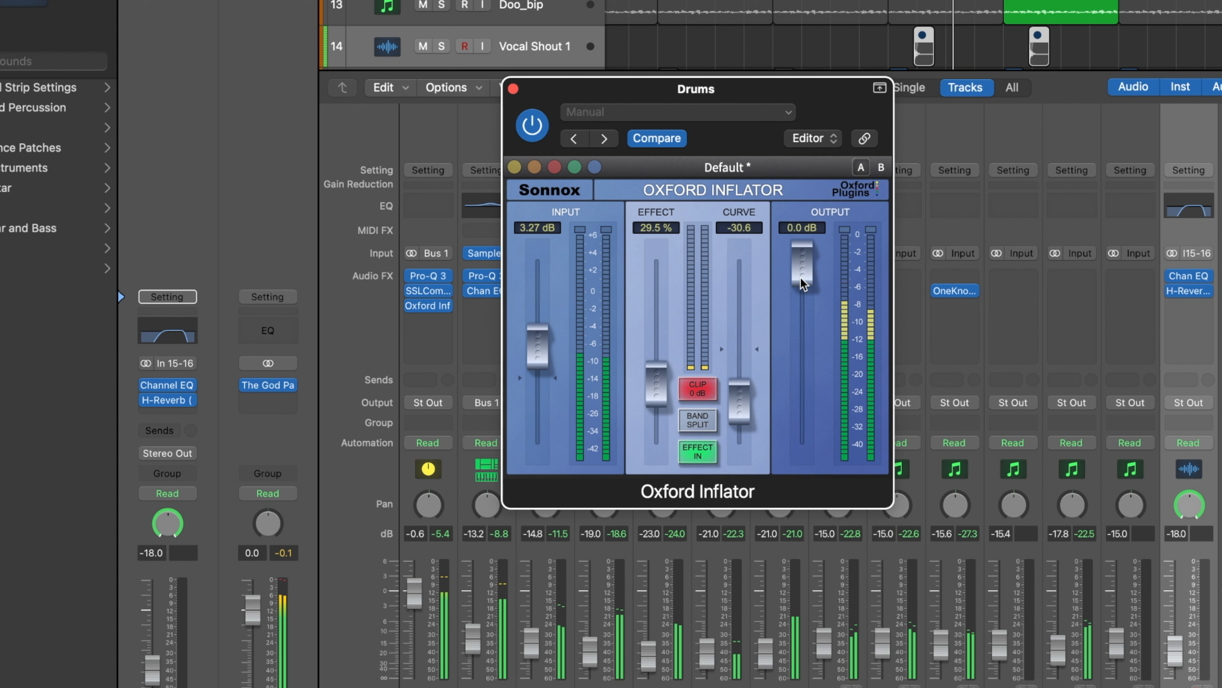
pyautogui.moveTo(803, 272); pyautogui.dragTo(802, 305)
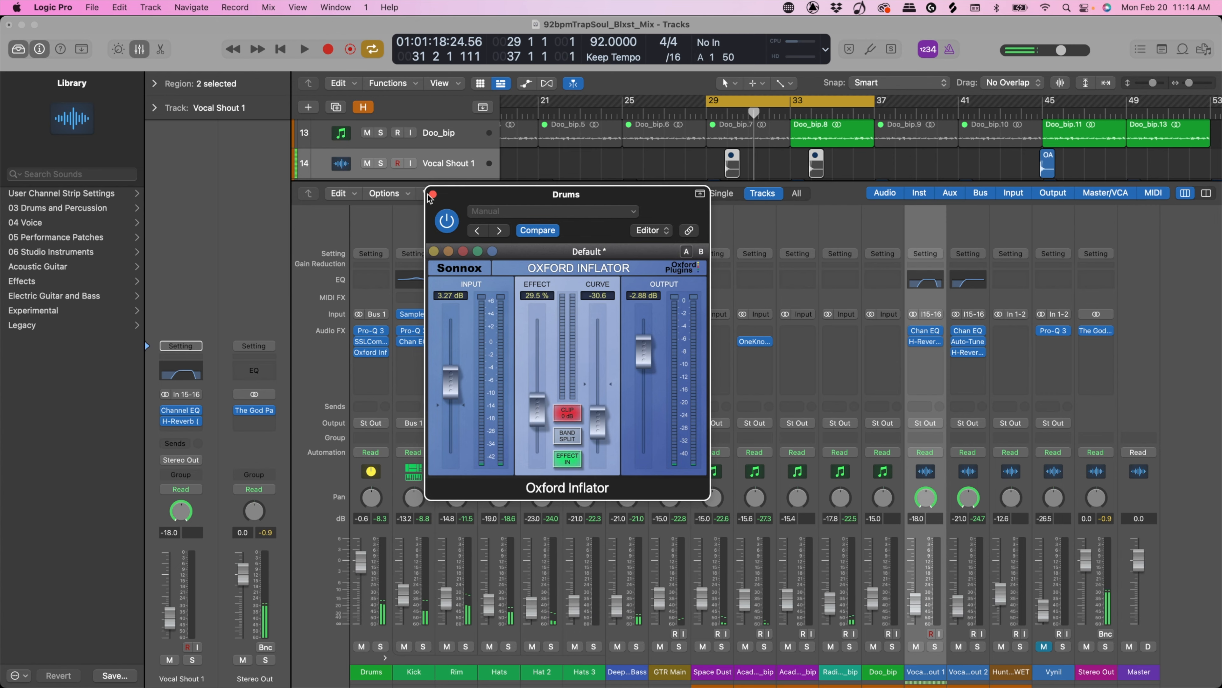
pyautogui.click(433, 195)
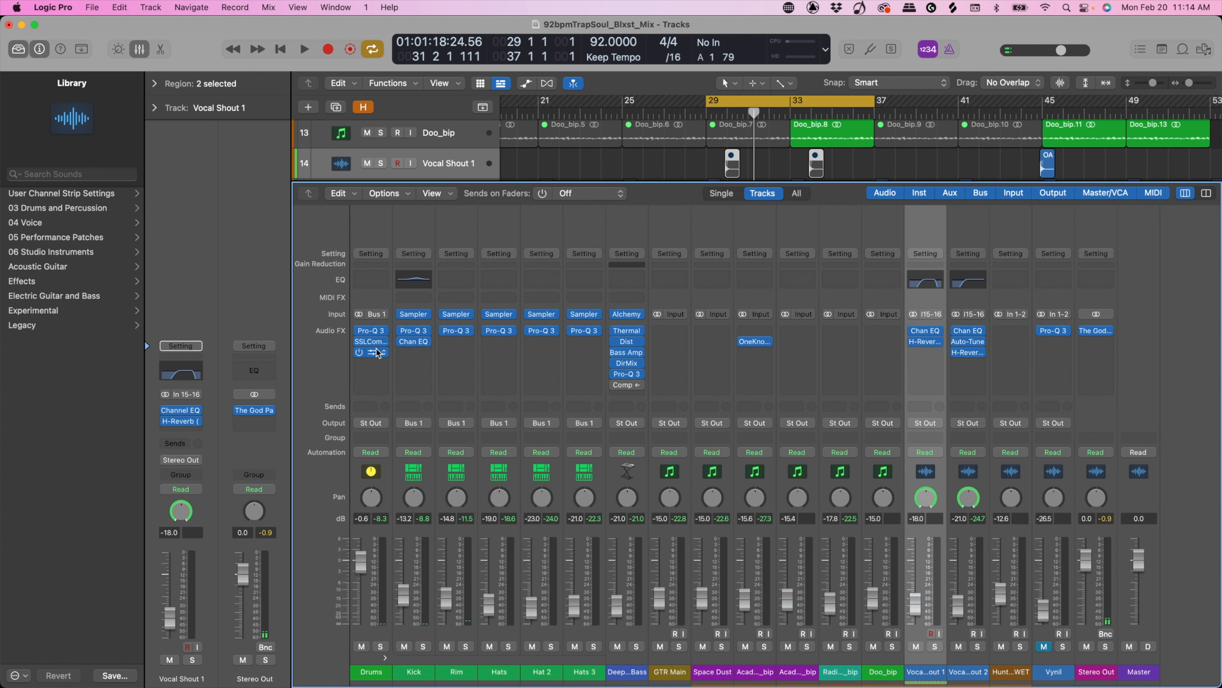
# Insert the Bitcrusher distortion effect in the free slot after Oxford Inflator on the Drums bus.
pyautogui.click(376, 363)
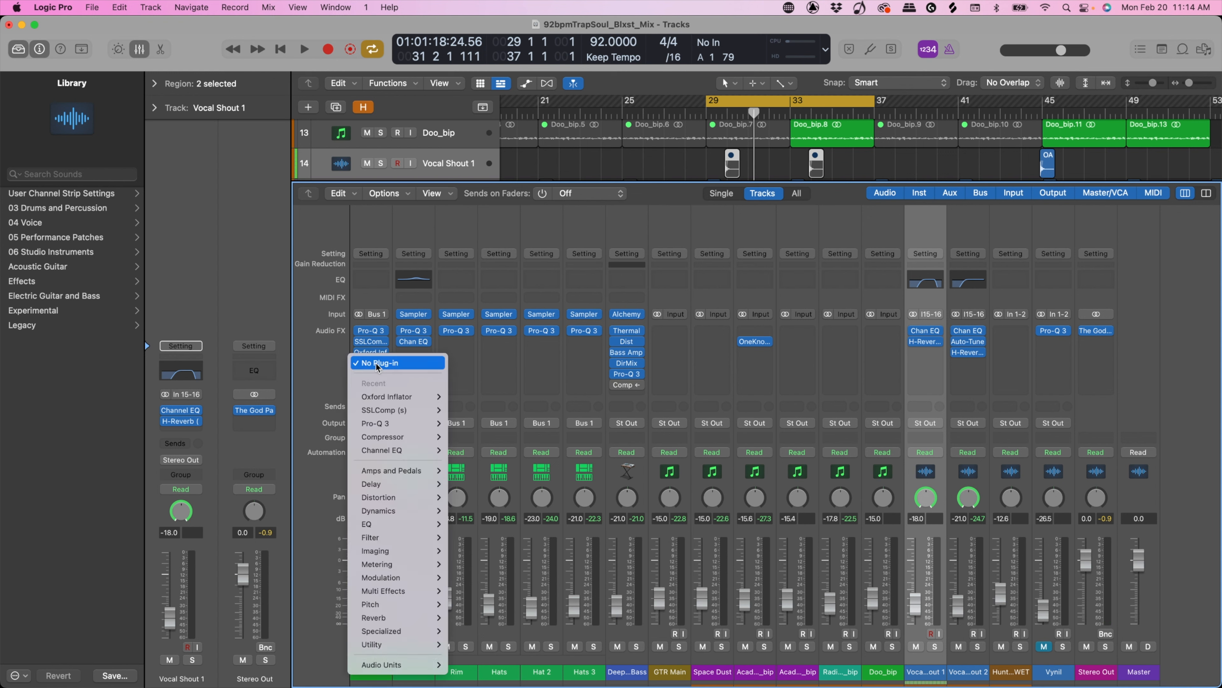
pyautogui.moveTo(403, 498)
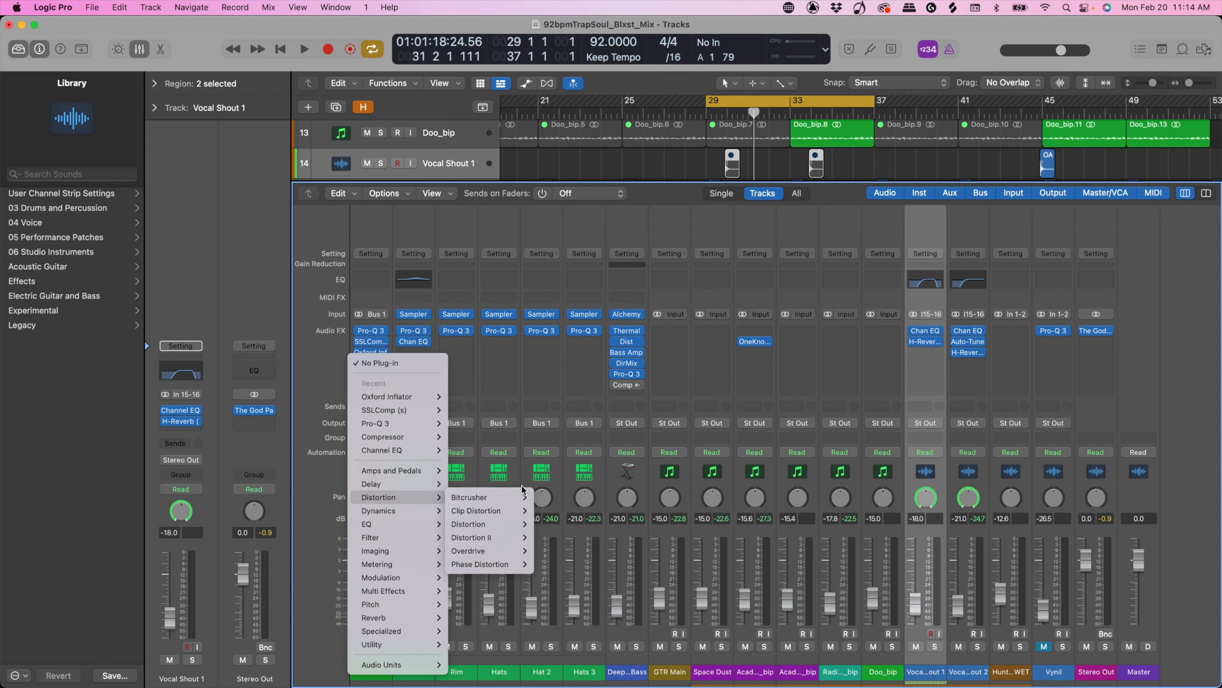
pyautogui.moveTo(510, 497)
pyautogui.click(548, 494)
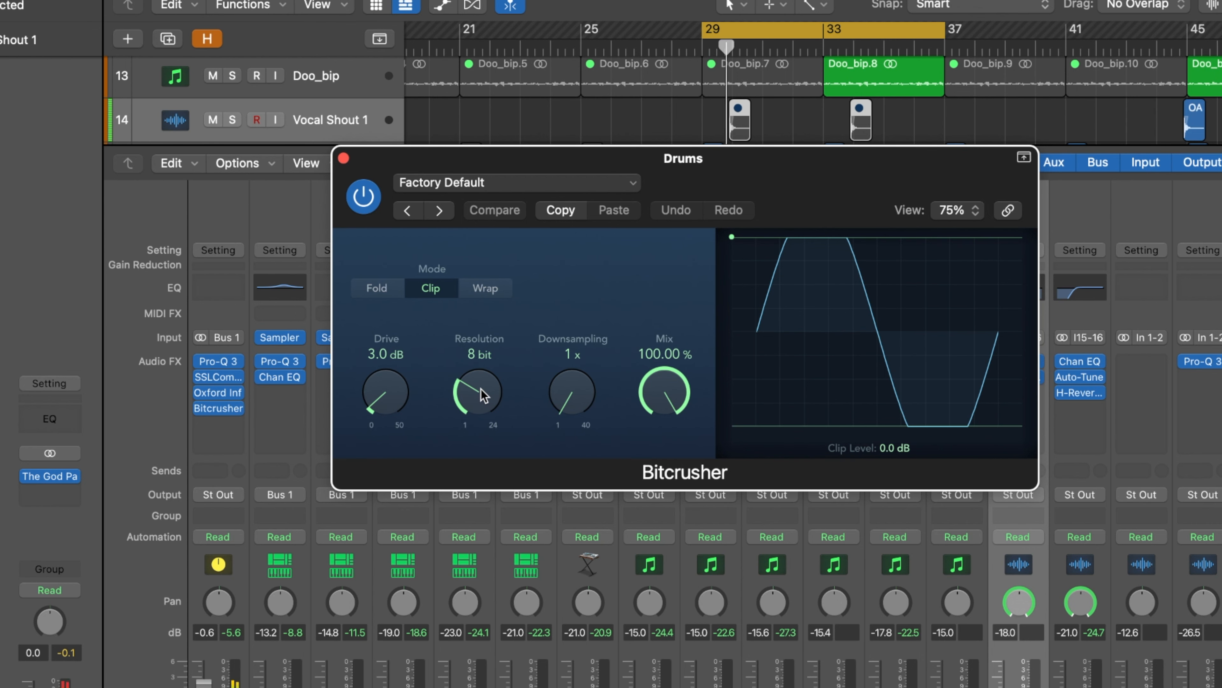
# Set the Drums Bitcrusher's resolution to 14 bit and its drive to 5.0 dB.
pyautogui.moveTo(482, 395); pyautogui.dragTo(506, 315)
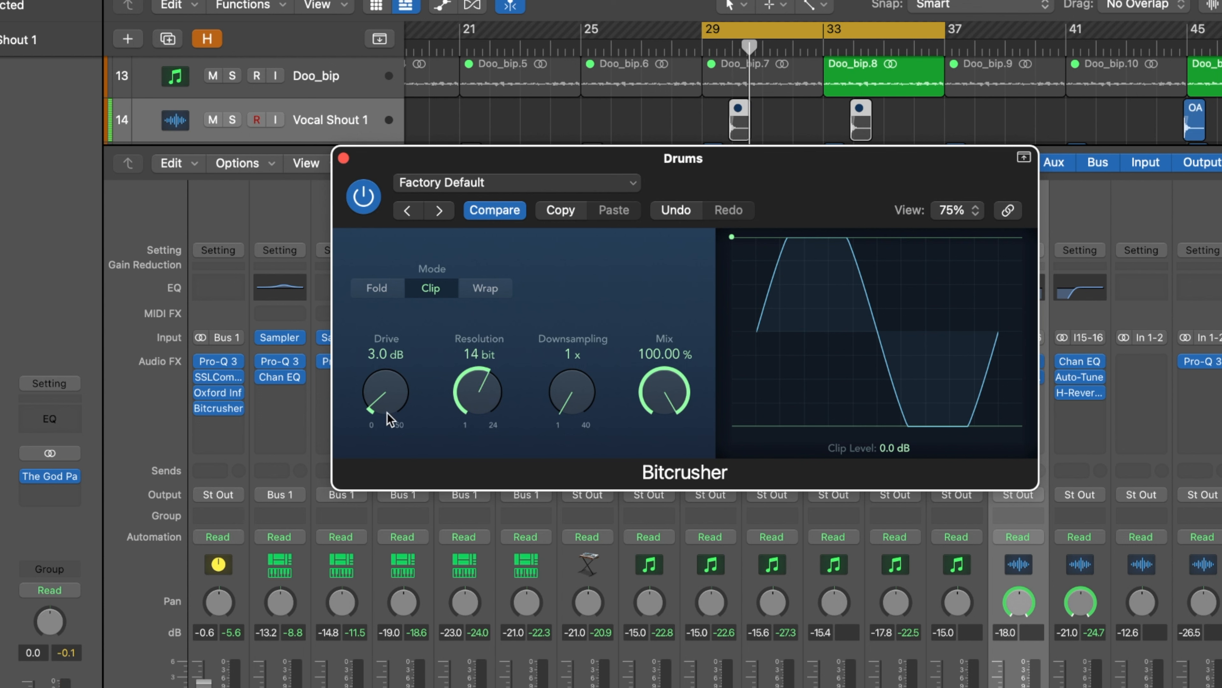
pyautogui.moveTo(389, 404); pyautogui.dragTo(382, 387)
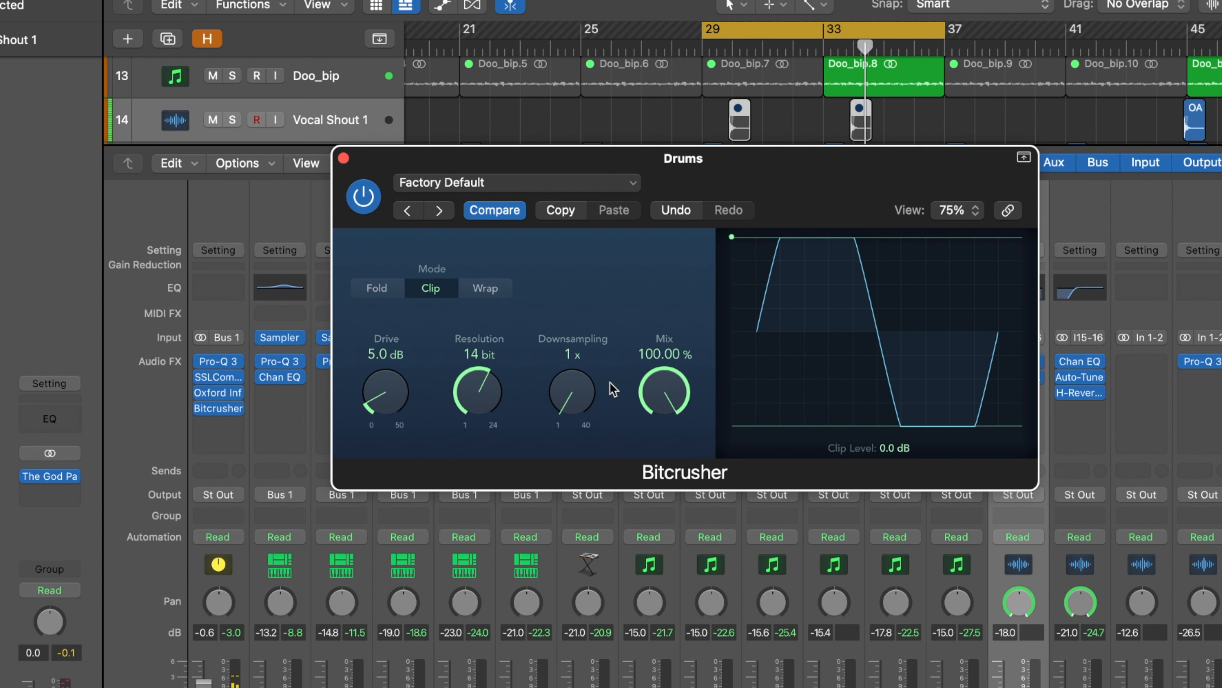
pyautogui.moveTo(630, 647); pyautogui.dragTo(626, 505)
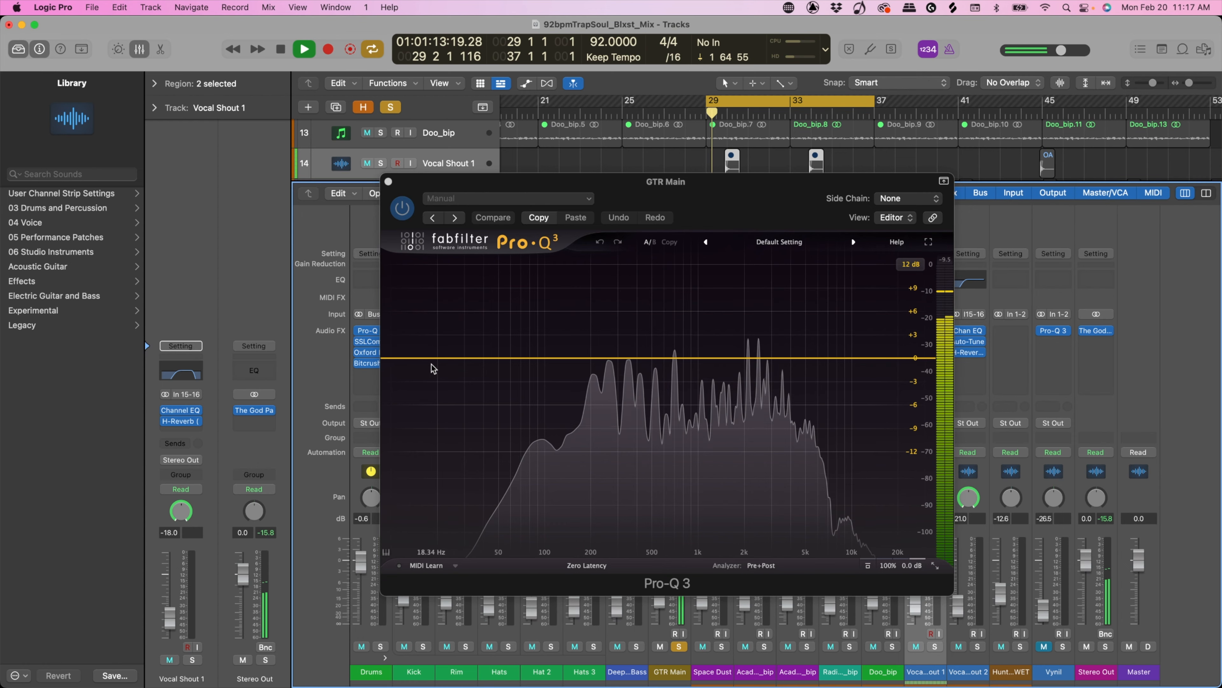
# Add a 12 dB/oct low cut at about 213 Hz in the GTR Main Pro-Q 3 and close the plug-in.
pyautogui.moveTo(433, 369); pyautogui.dragTo(596, 363)
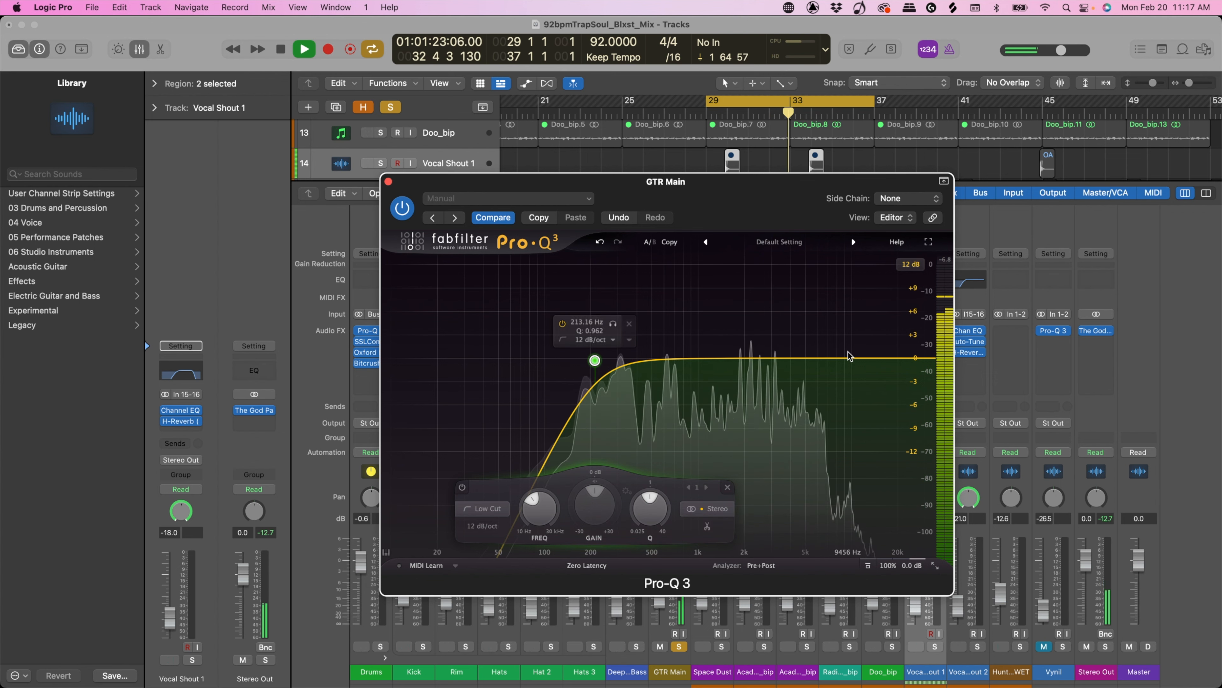
pyautogui.press('space')
pyautogui.click(388, 182)
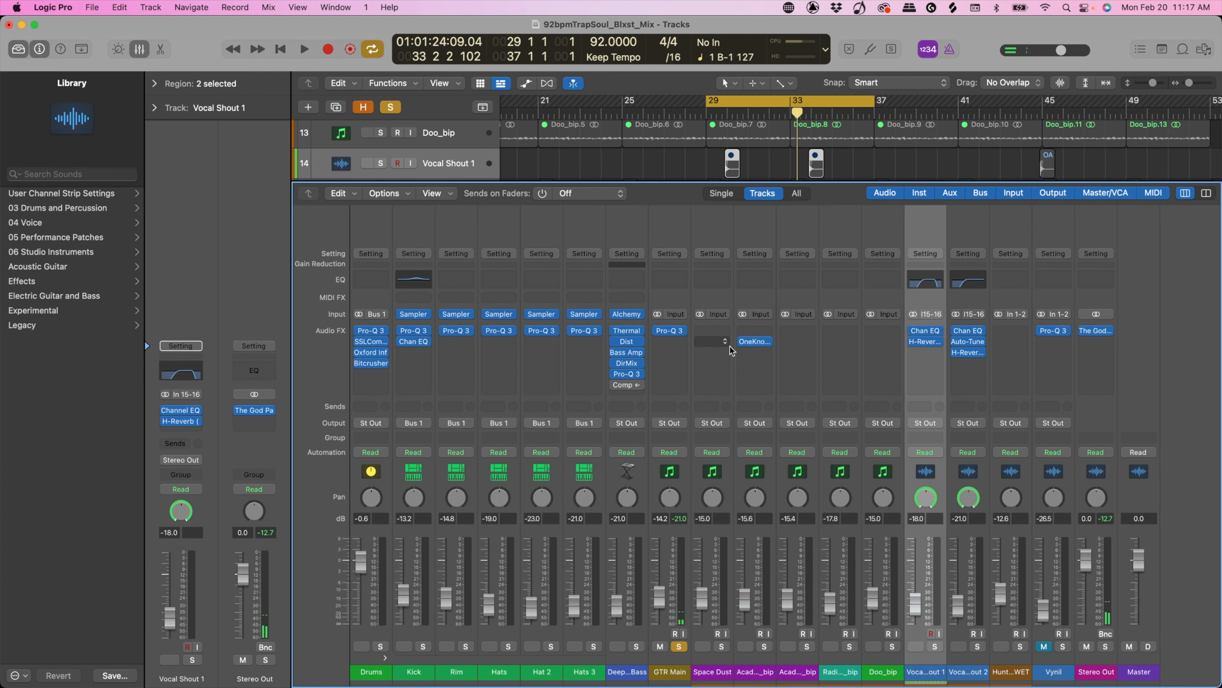
# Insert the RC-20 Retro Color Audio Unit after Pro-Q 3 on the GTR Main channel.
pyautogui.click(666, 342)
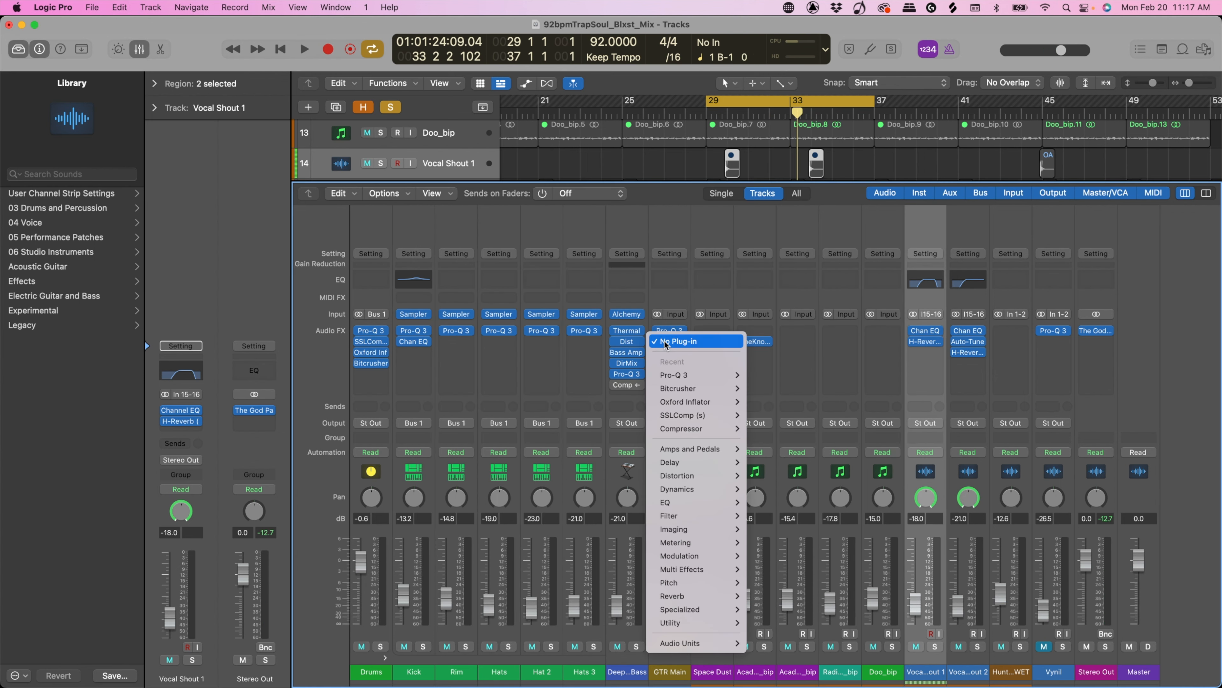
pyautogui.moveTo(680, 642)
pyautogui.moveTo(799, 650)
pyautogui.click(892, 650)
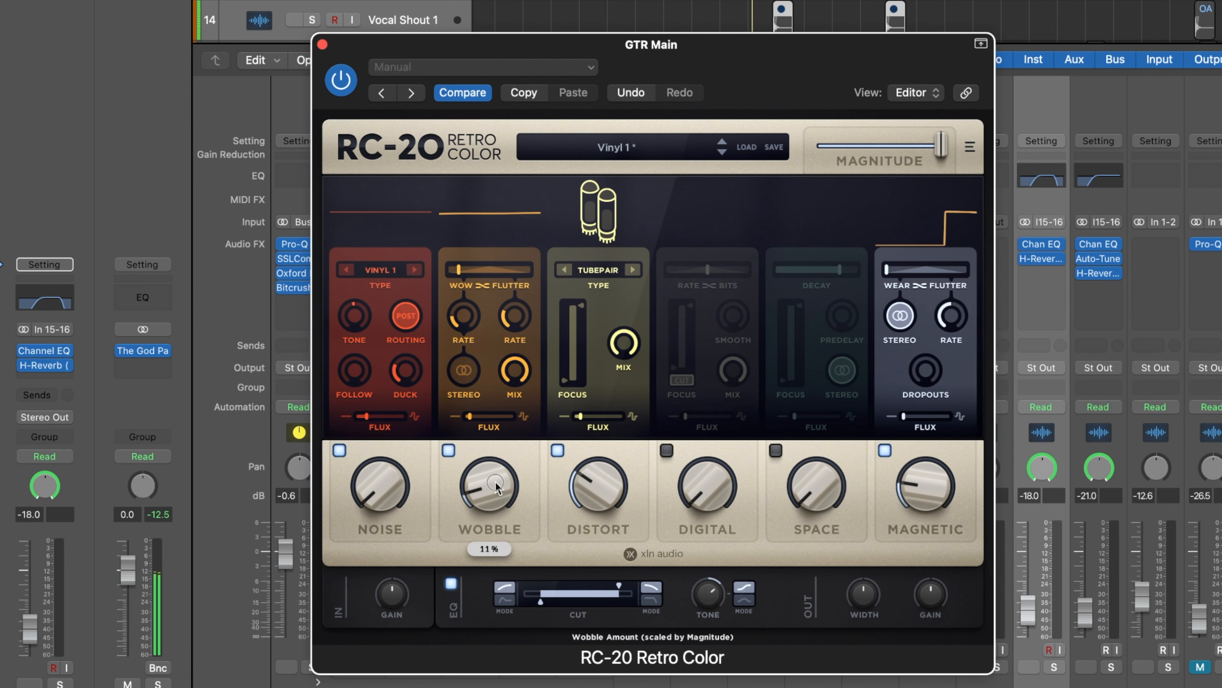
# Reduce RC-20's Wobble amount and lower the upper limit of its master cut filter.
pyautogui.moveTo(495, 486); pyautogui.dragTo(492, 496)
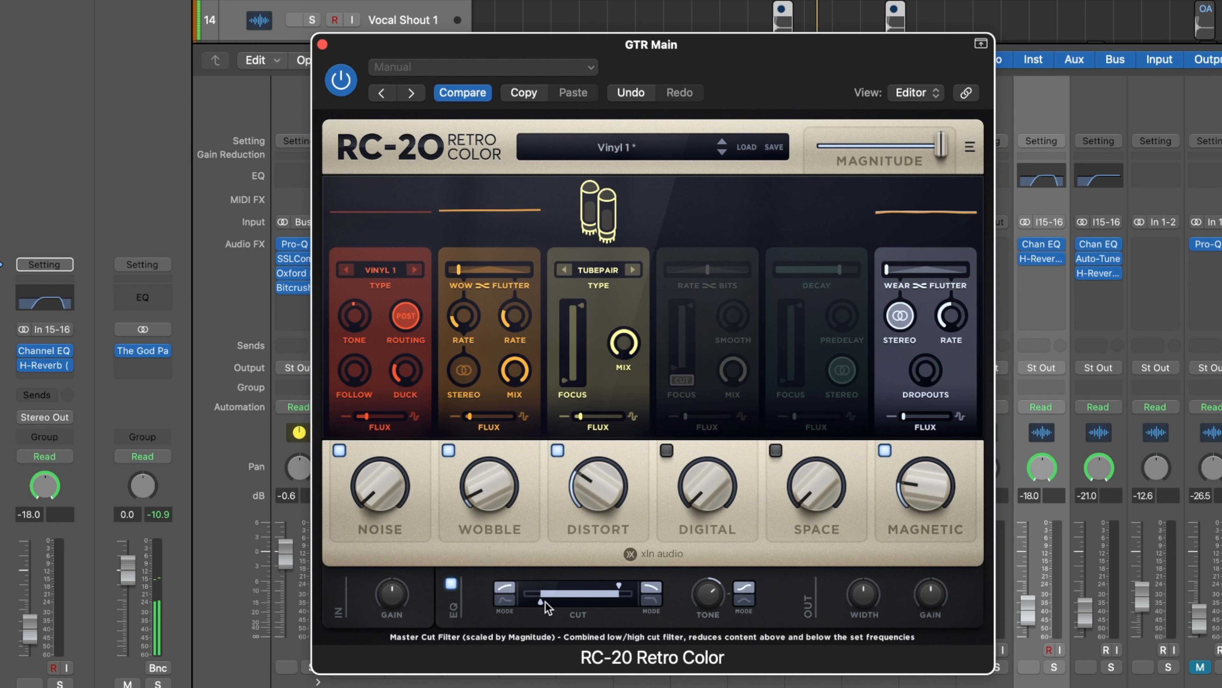
pyautogui.moveTo(619, 585); pyautogui.dragTo(606, 586)
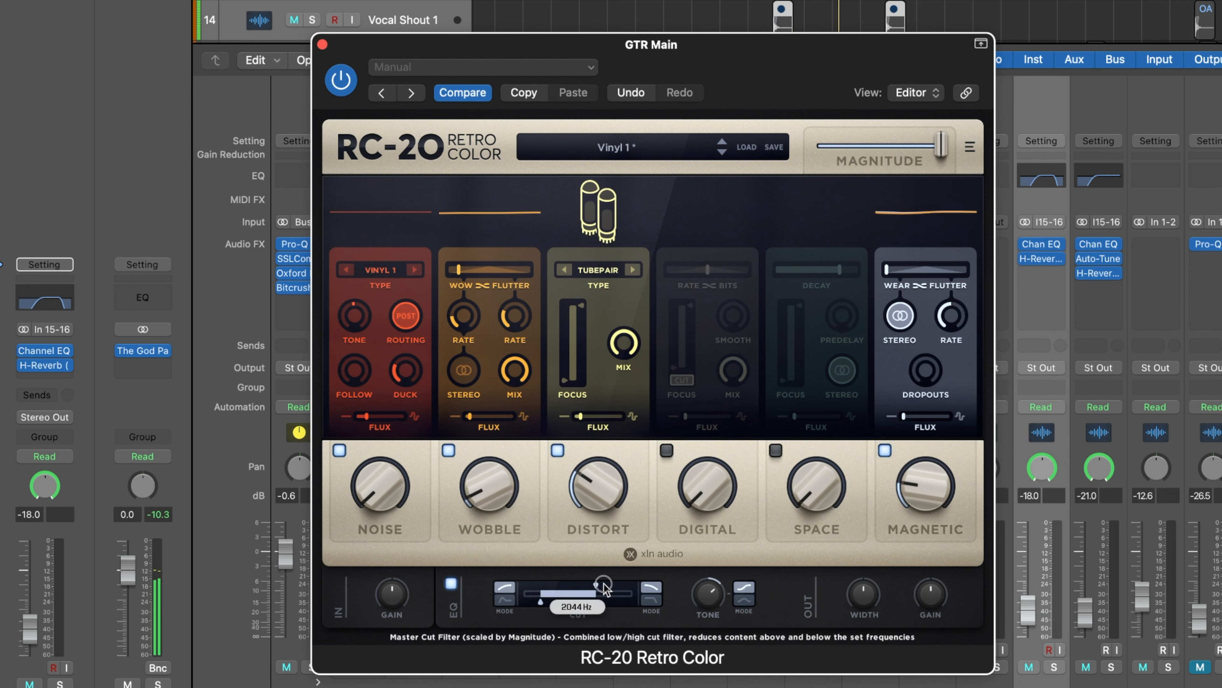
pyautogui.moveTo(717, 590)
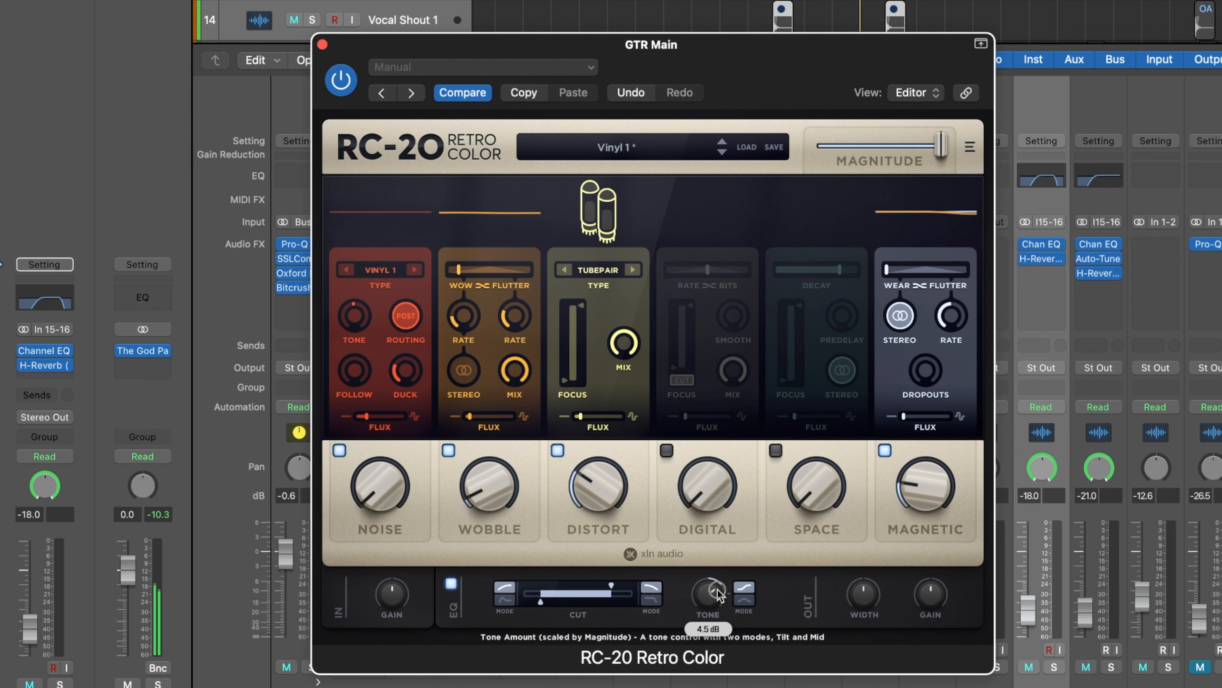
# Reposition the RC-20 window and raise its Distort amount slightly.
pyautogui.moveTo(717, 61); pyautogui.dragTo(710, 18)
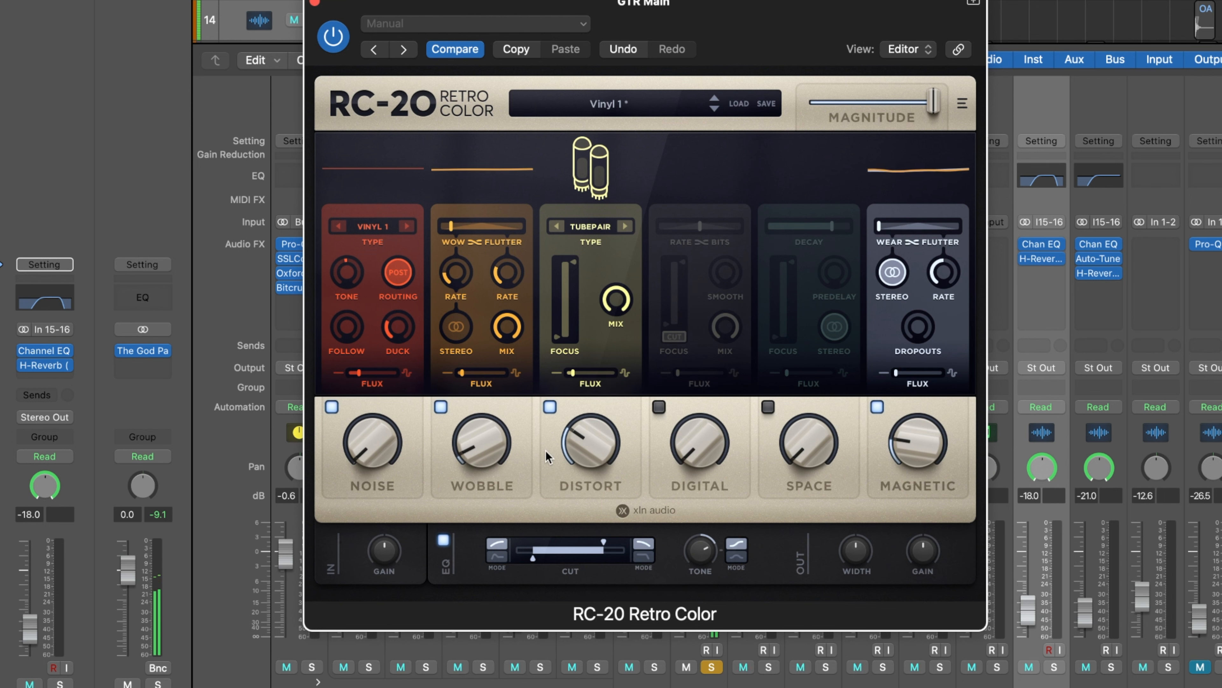
pyautogui.moveTo(582, 443)
pyautogui.moveTo(583, 434); pyautogui.dragTo(583, 431)
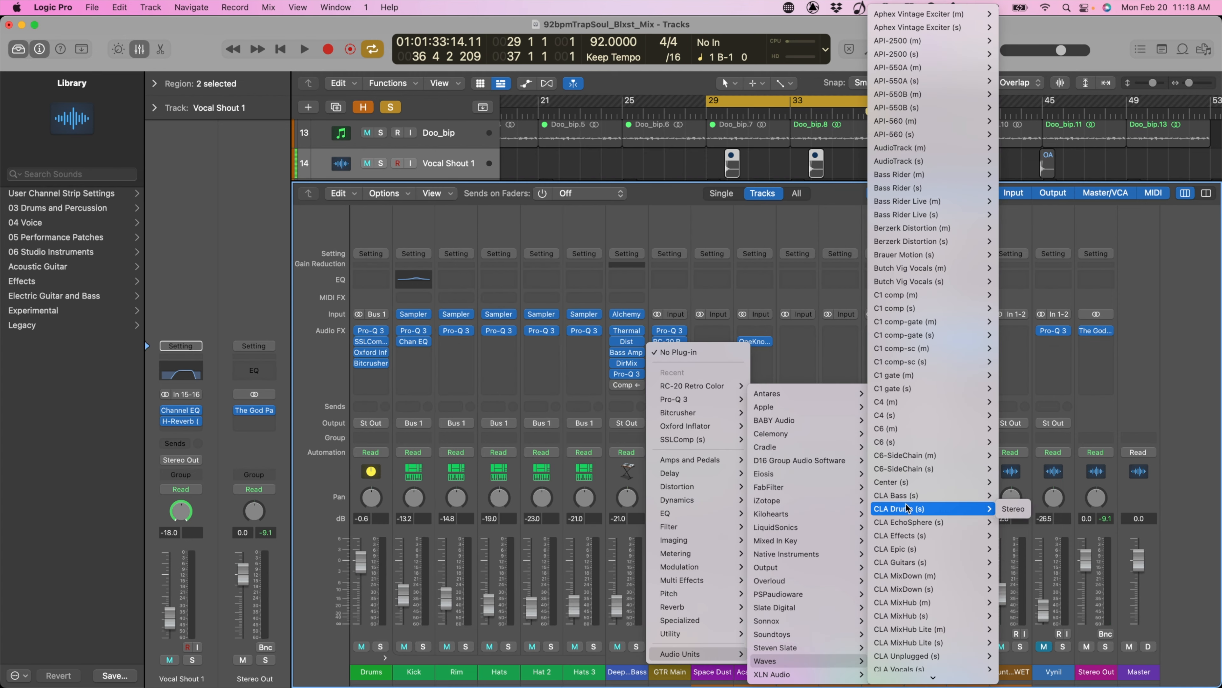
# Insert the Waves CLA Guitars (s) plug-in on GTR Main and turn off its delay and reverb.
pyautogui.scroll(-5, 907, 509)
pyautogui.click(927, 441)
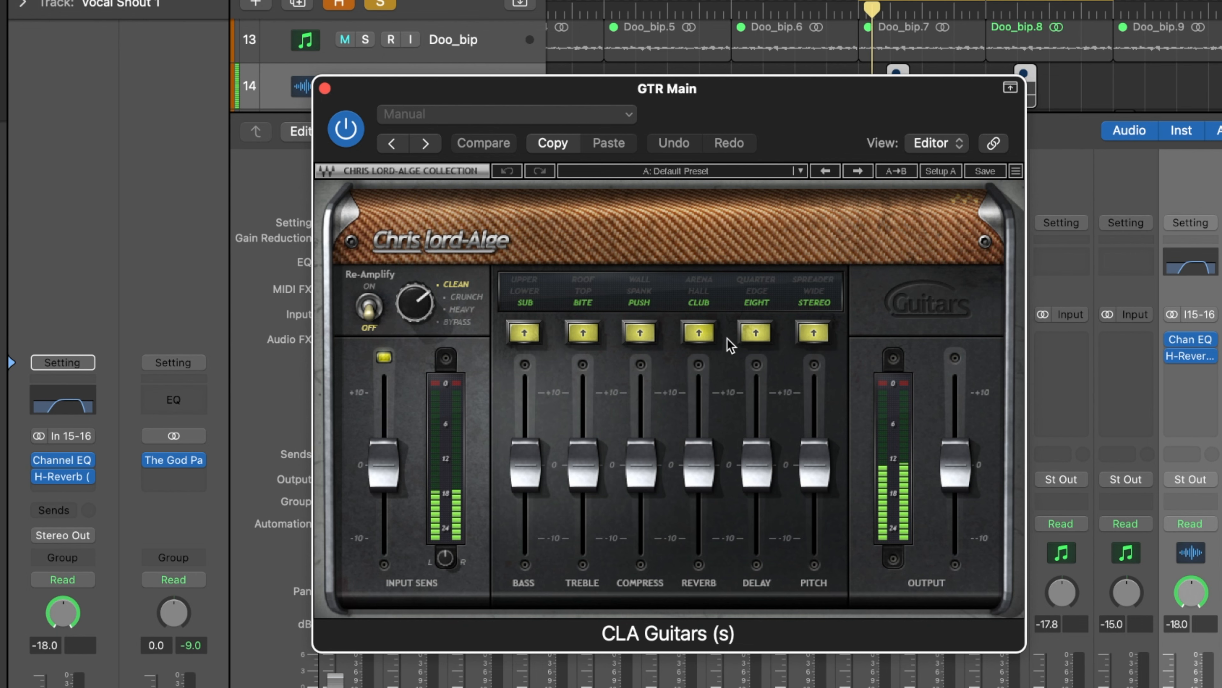
pyautogui.click(757, 338)
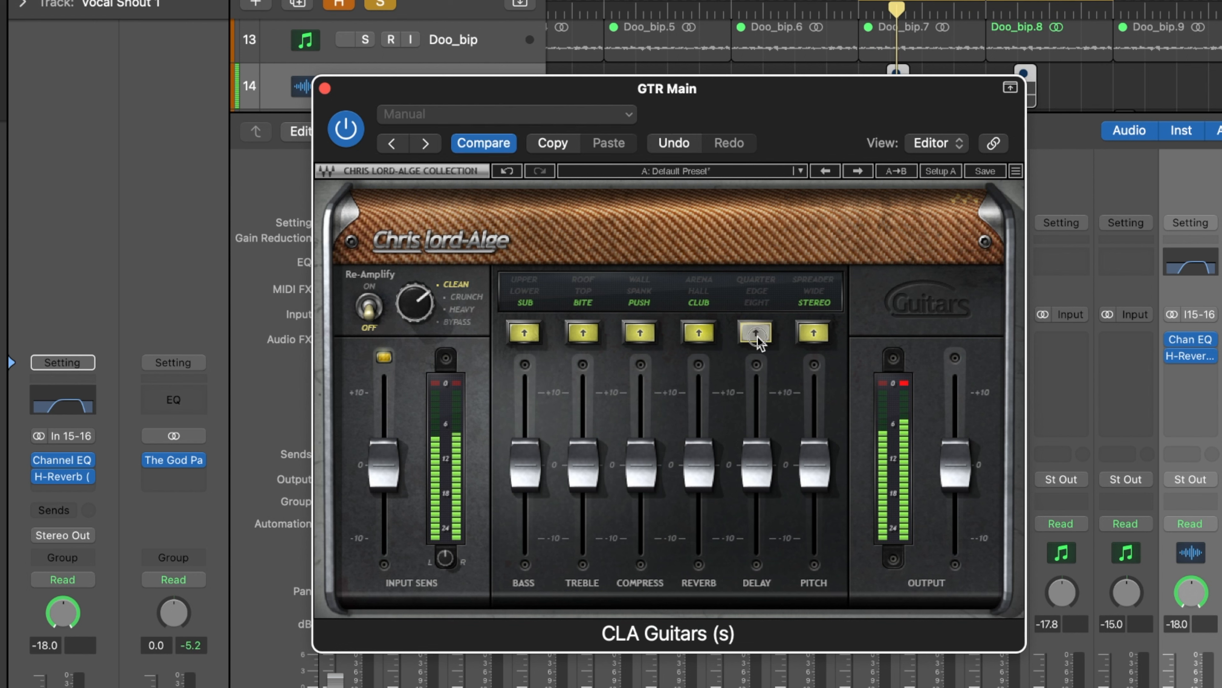
pyautogui.click(707, 332)
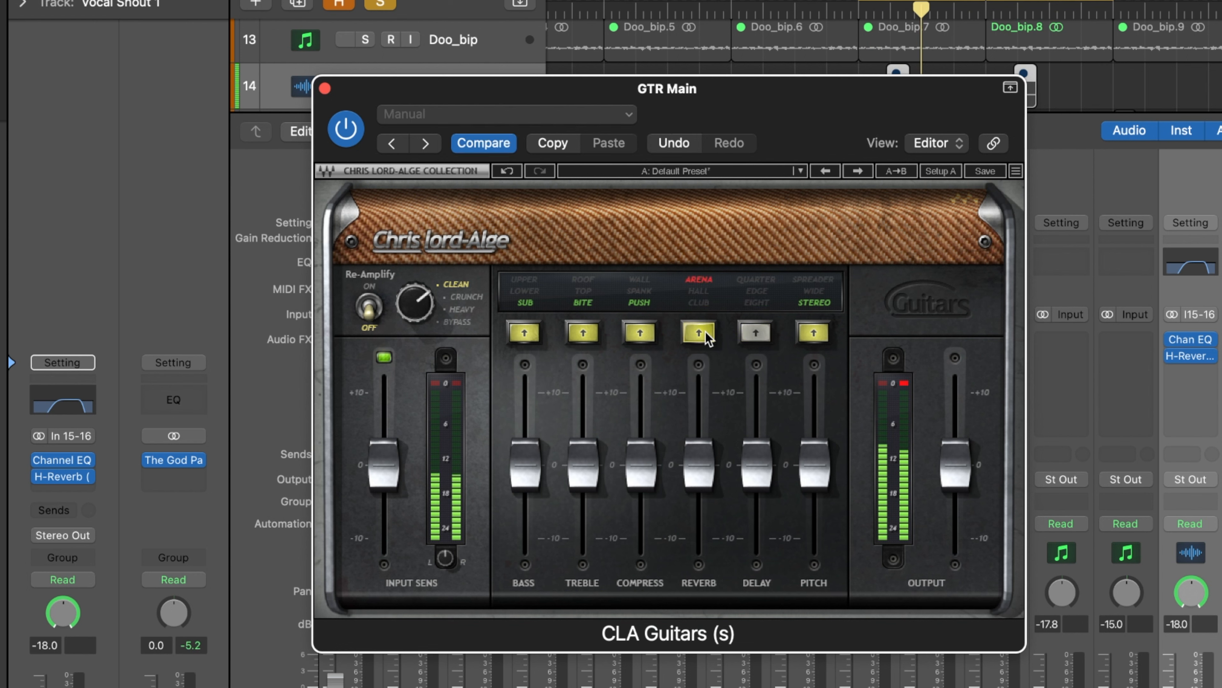
pyautogui.click(706, 334)
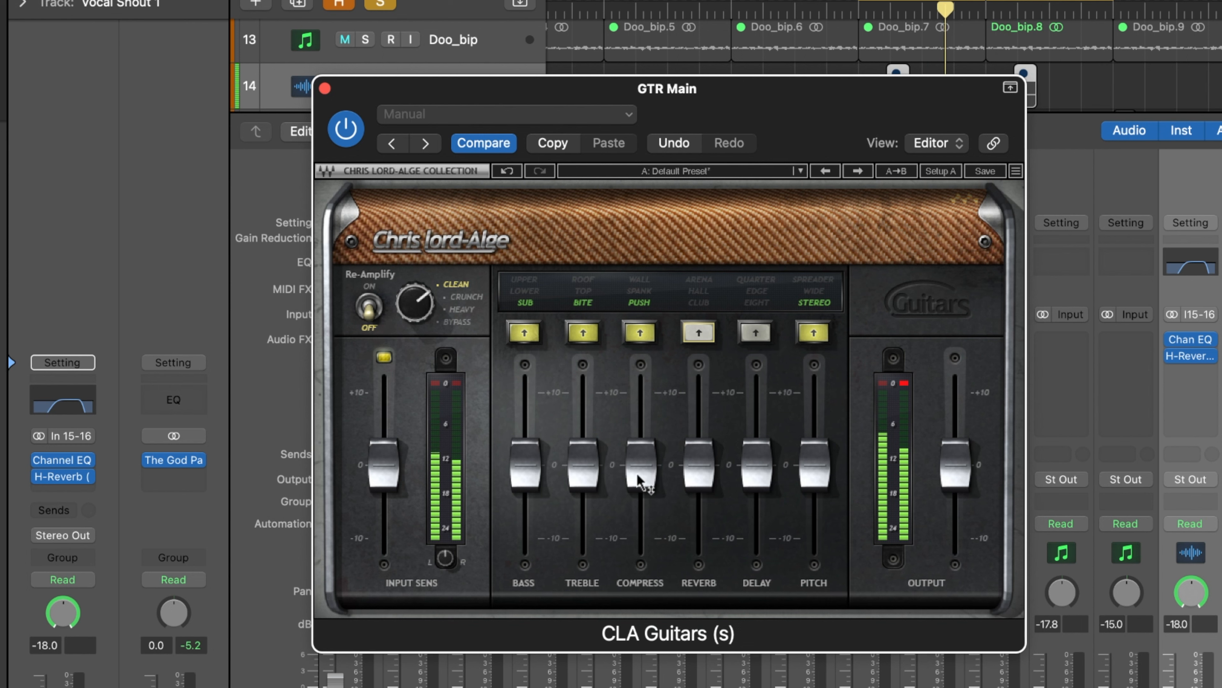
# Raise the treble slightly in CLA Guitars and change its bass mode.
pyautogui.moveTo(584, 477)
pyautogui.mouseDown()
pyautogui.moveTo(582, 492)
pyautogui.moveTo(638, 522)
pyautogui.moveTo(592, 455)
pyautogui.mouseUp()
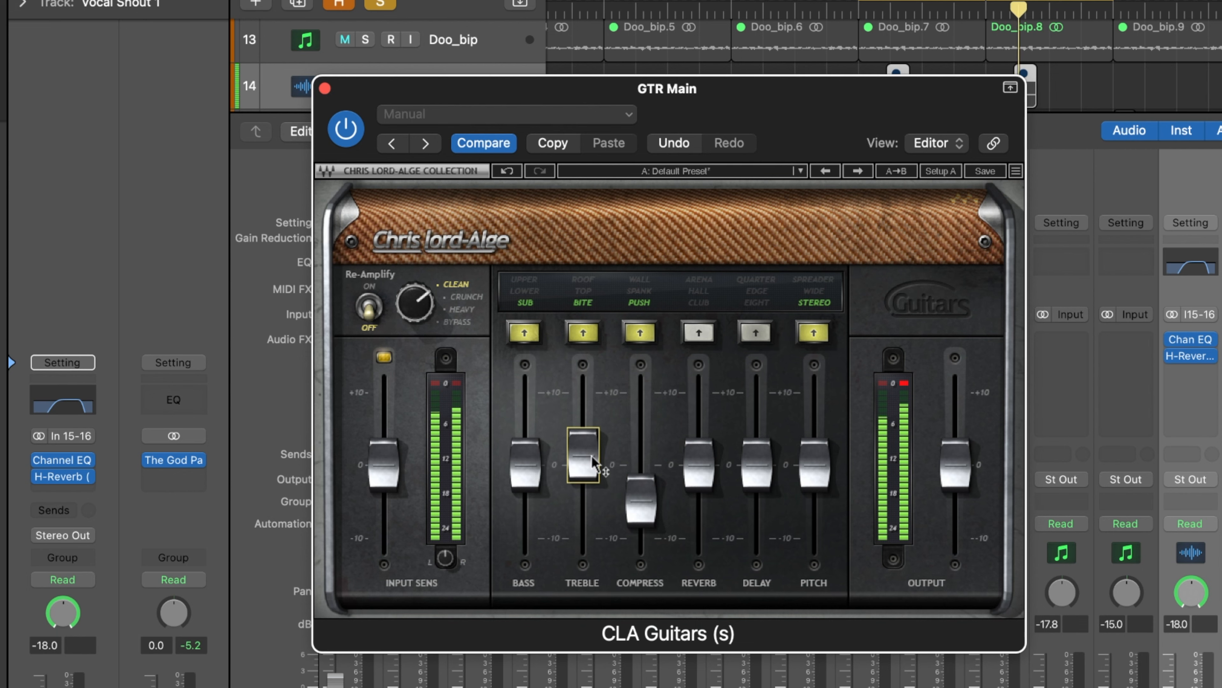
pyautogui.click(521, 336)
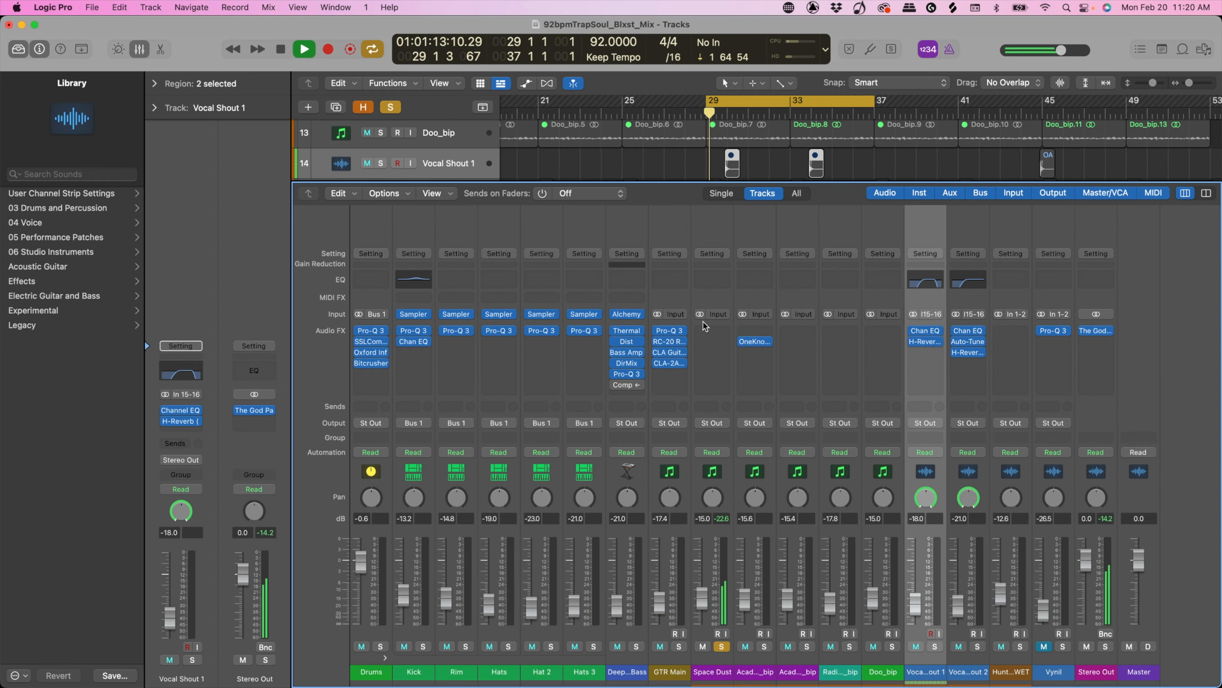
# Insert Pro-Q 3 in the first effect slot of the Space Dust channel.
pyautogui.click(707, 331)
pyautogui.moveTo(770, 404)
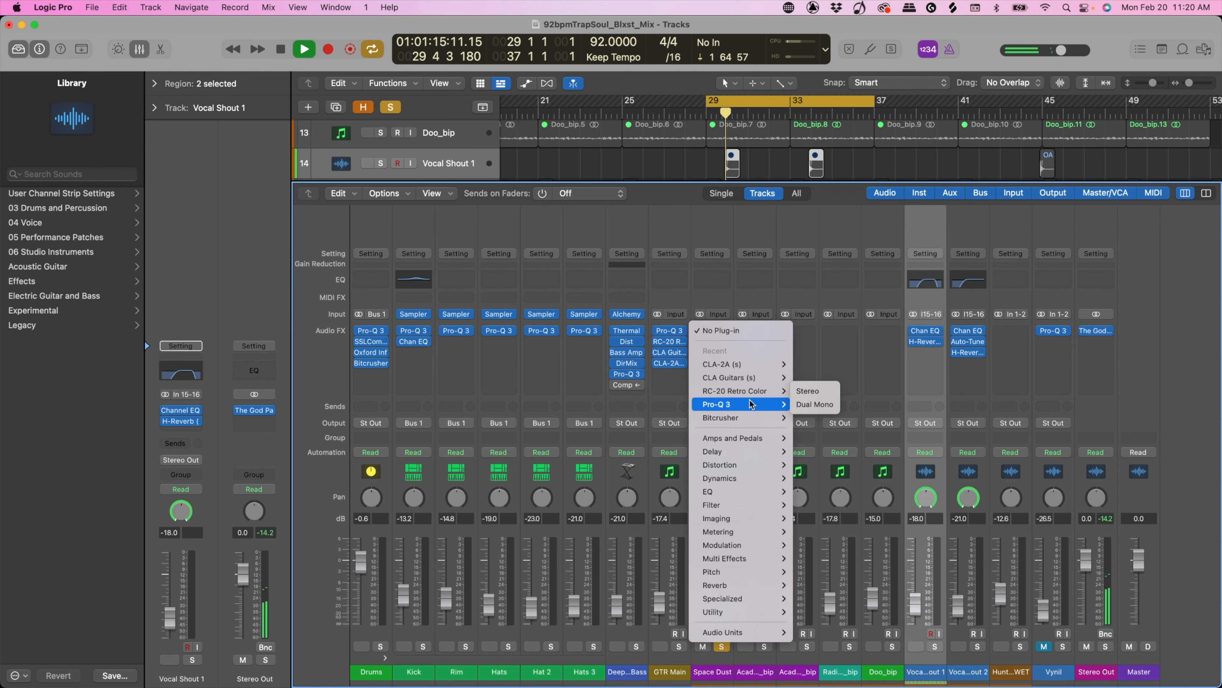
pyautogui.click(813, 405)
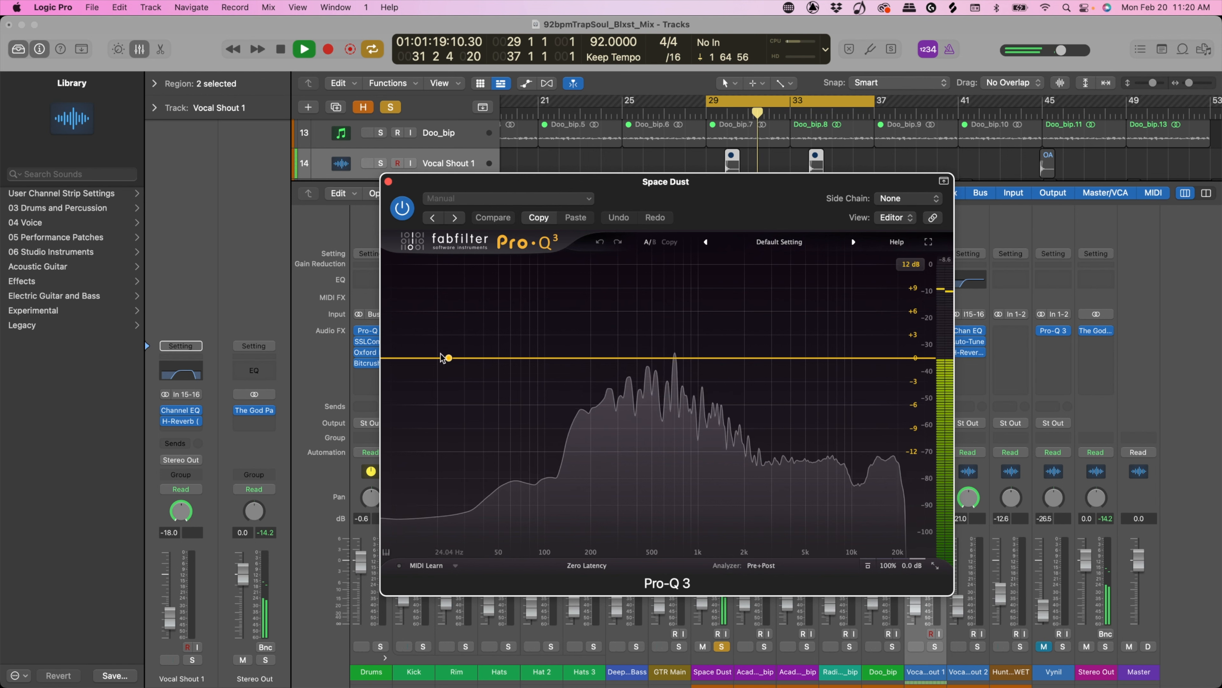
# Add a low cut at about 240 Hz and a bell boost of about 1.5 dB at 1 kHz in Space Dust's Pro-Q 3.
pyautogui.click(405, 358)
pyautogui.moveTo(509, 358); pyautogui.dragTo(603, 357)
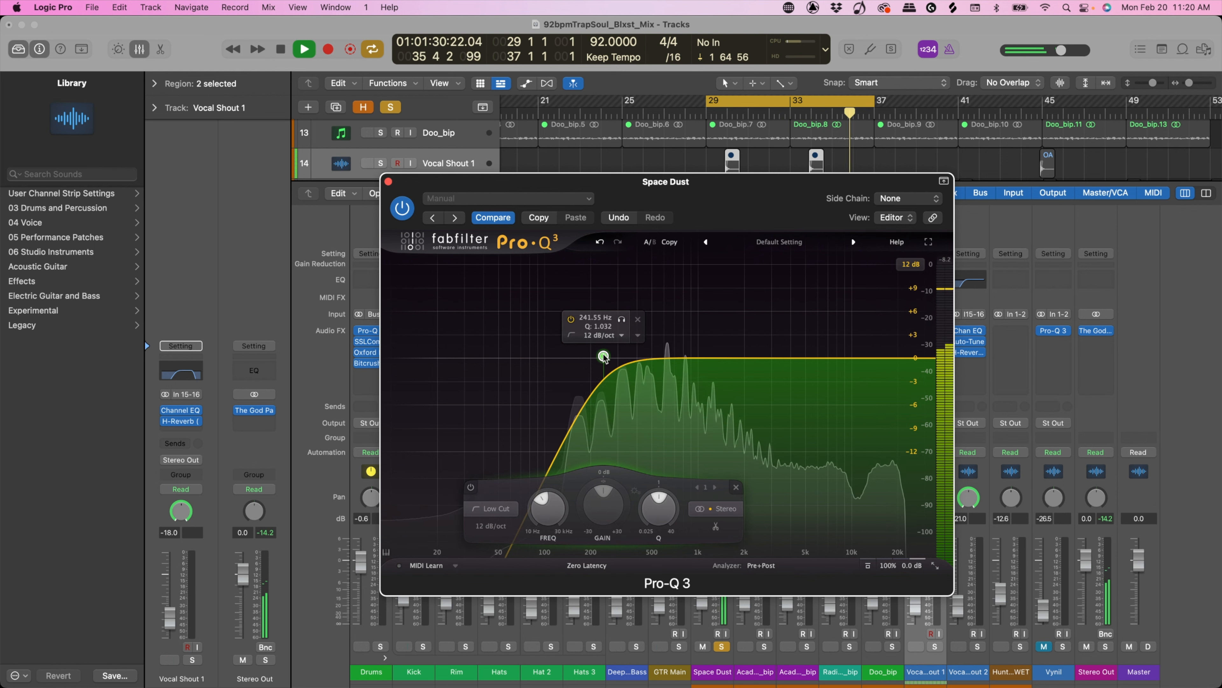
pyautogui.moveTo(698, 358)
pyautogui.mouseDown()
pyautogui.moveTo(696, 331)
pyautogui.moveTo(699, 341)
pyautogui.mouseUp()
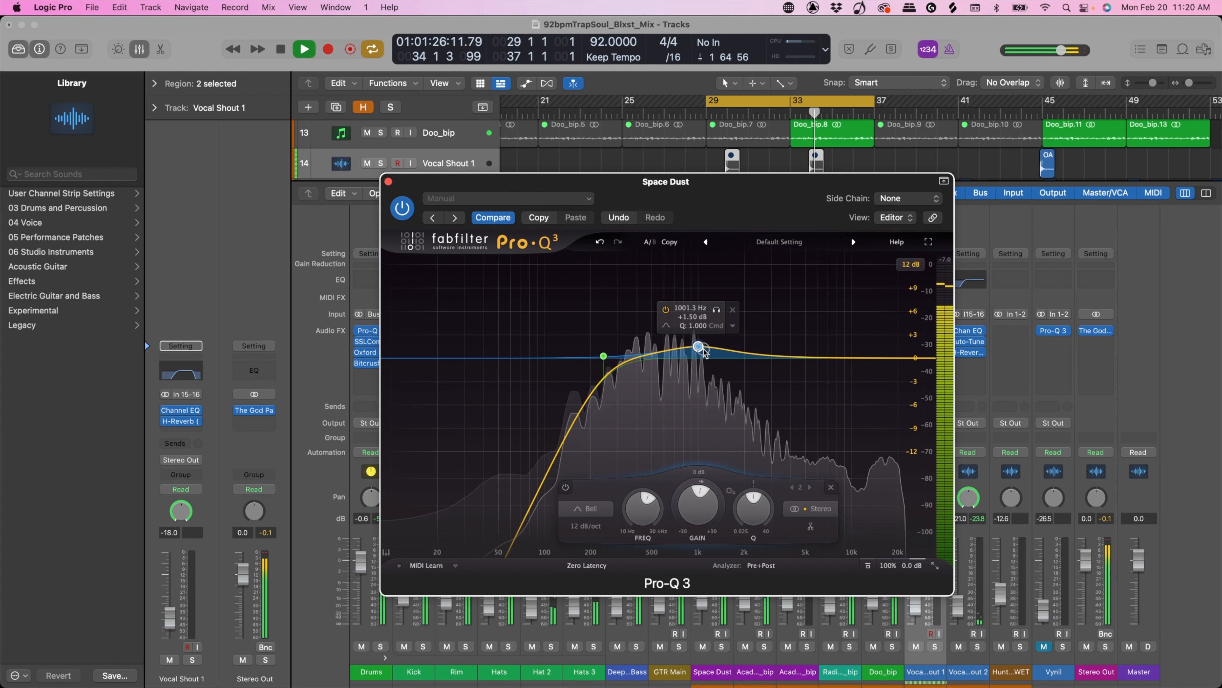
pyautogui.press('space')
pyautogui.press('super+w')
# Insert CLA-2A (s) in Space Dust's second effect slot and set its peak reduction to 46.
pyautogui.click(711, 343)
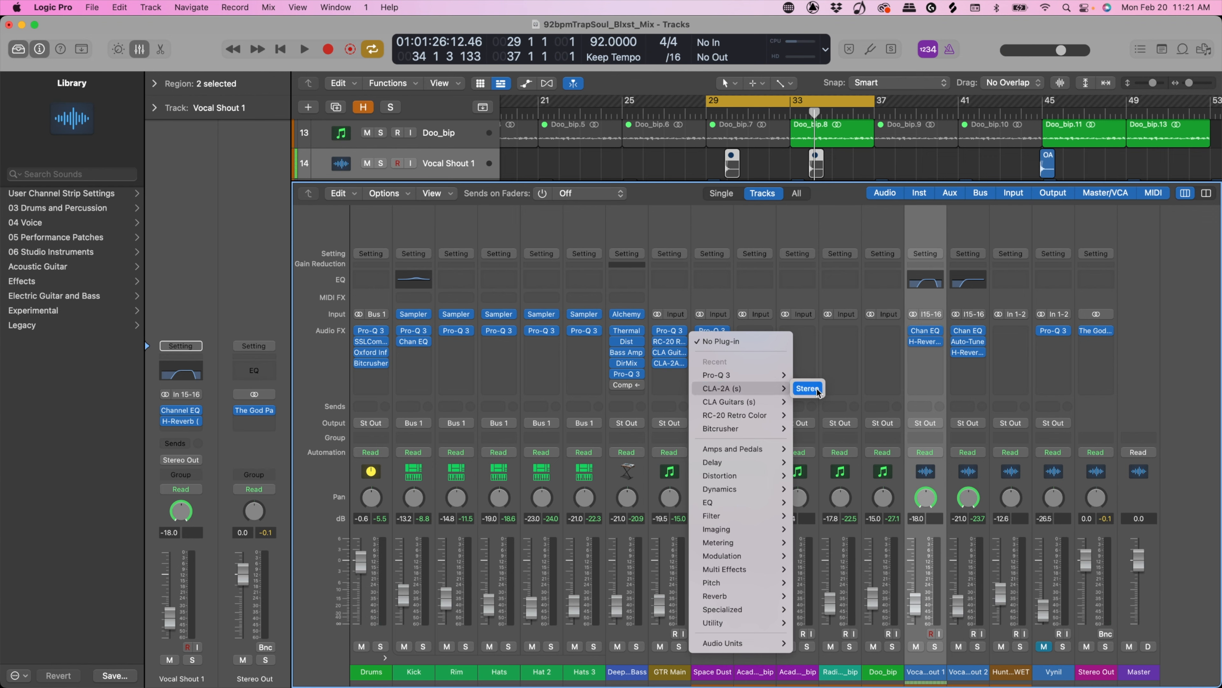
pyautogui.click(817, 390)
pyautogui.press('space')
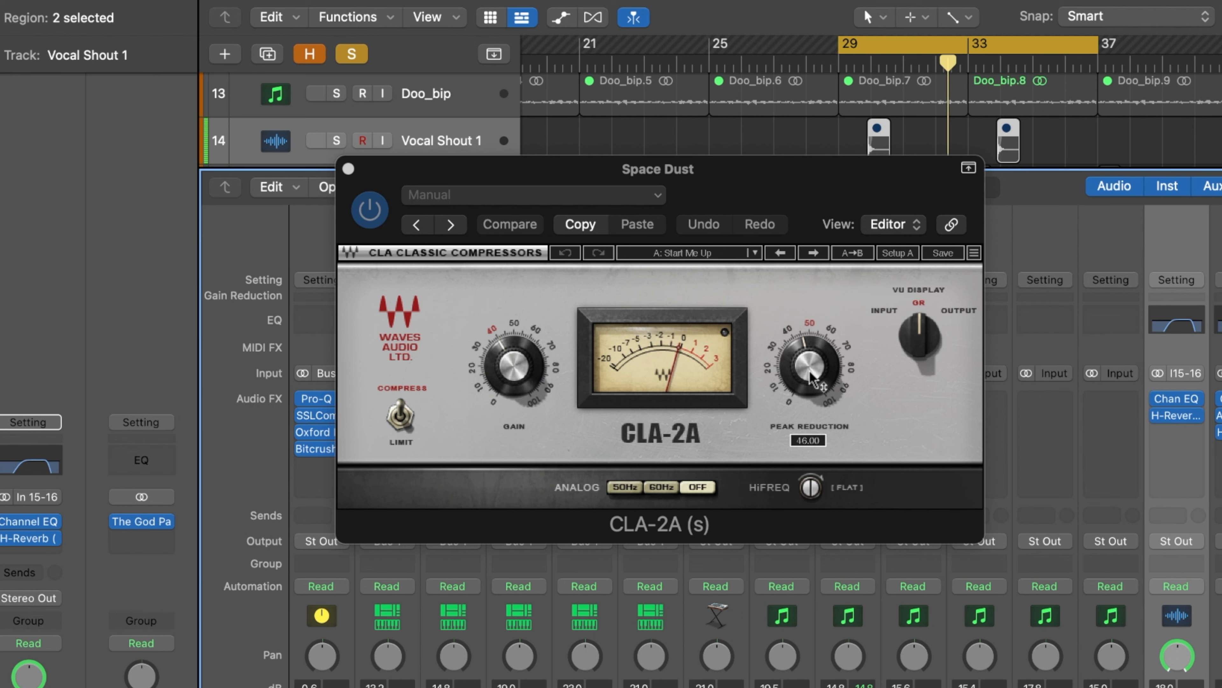
pyautogui.click(349, 168)
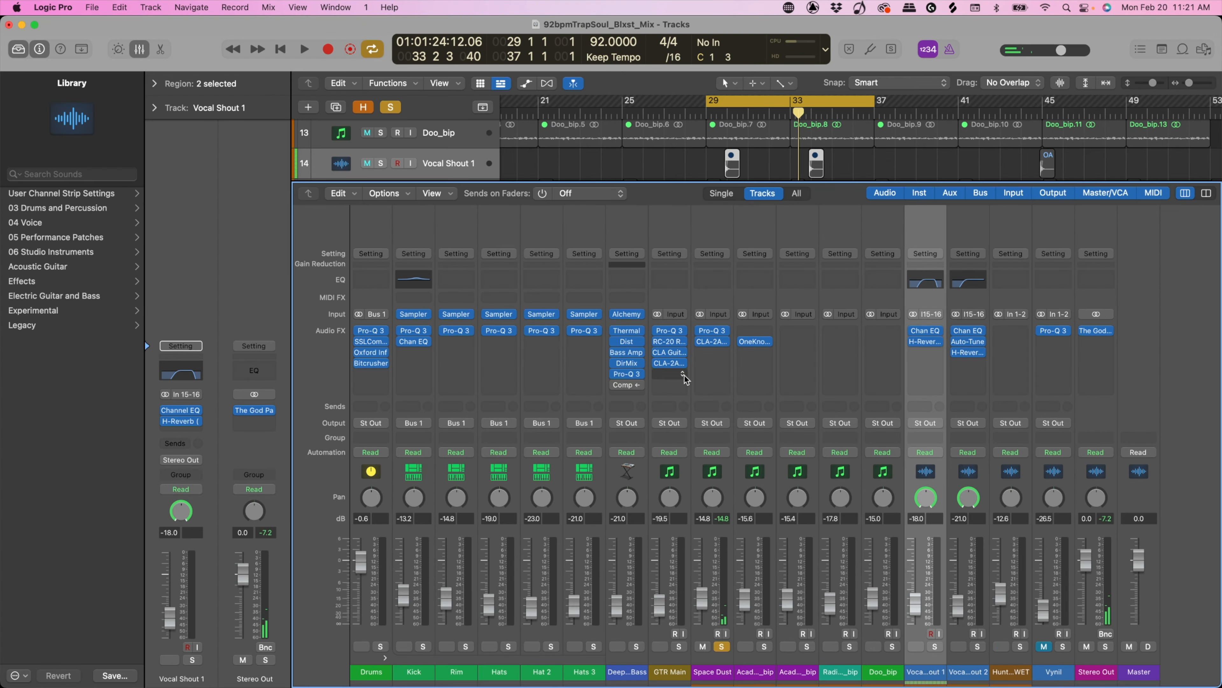
# Insert Vitamin (s) in Space Dust's third effect slot and raise its mid band to about 18.5 and its high-mid band to about 21.
pyautogui.click(714, 354)
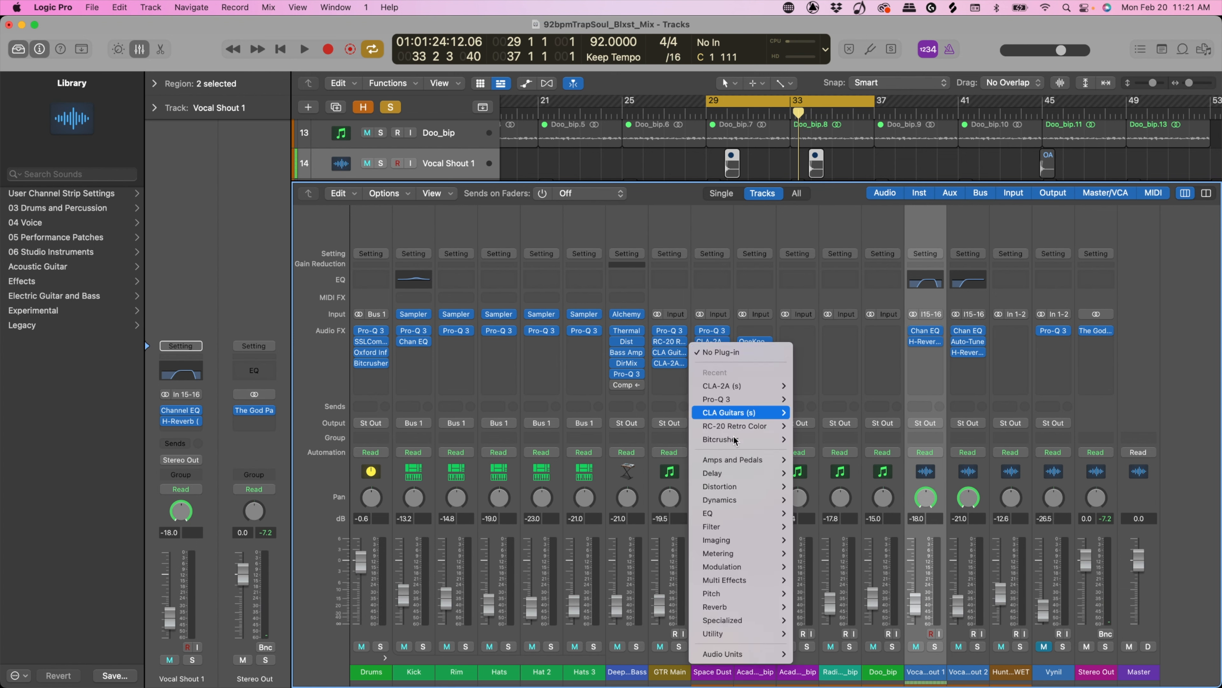
pyautogui.moveTo(769, 653)
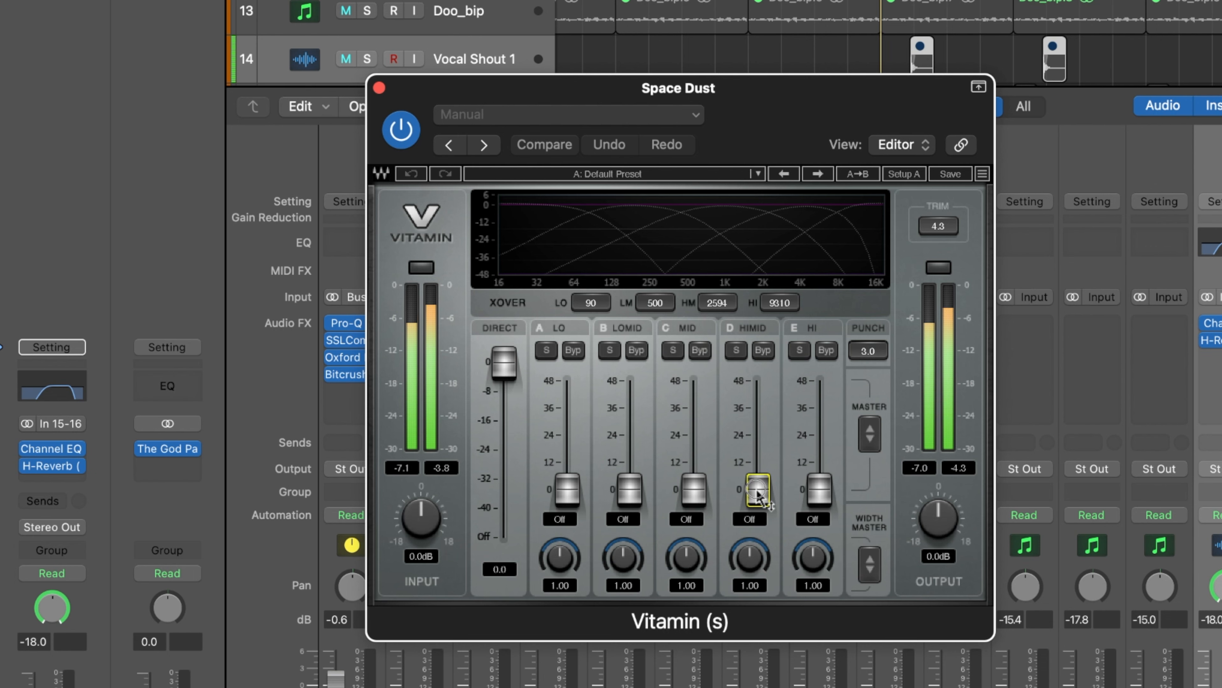
pyautogui.moveTo(758, 493); pyautogui.dragTo(737, 368)
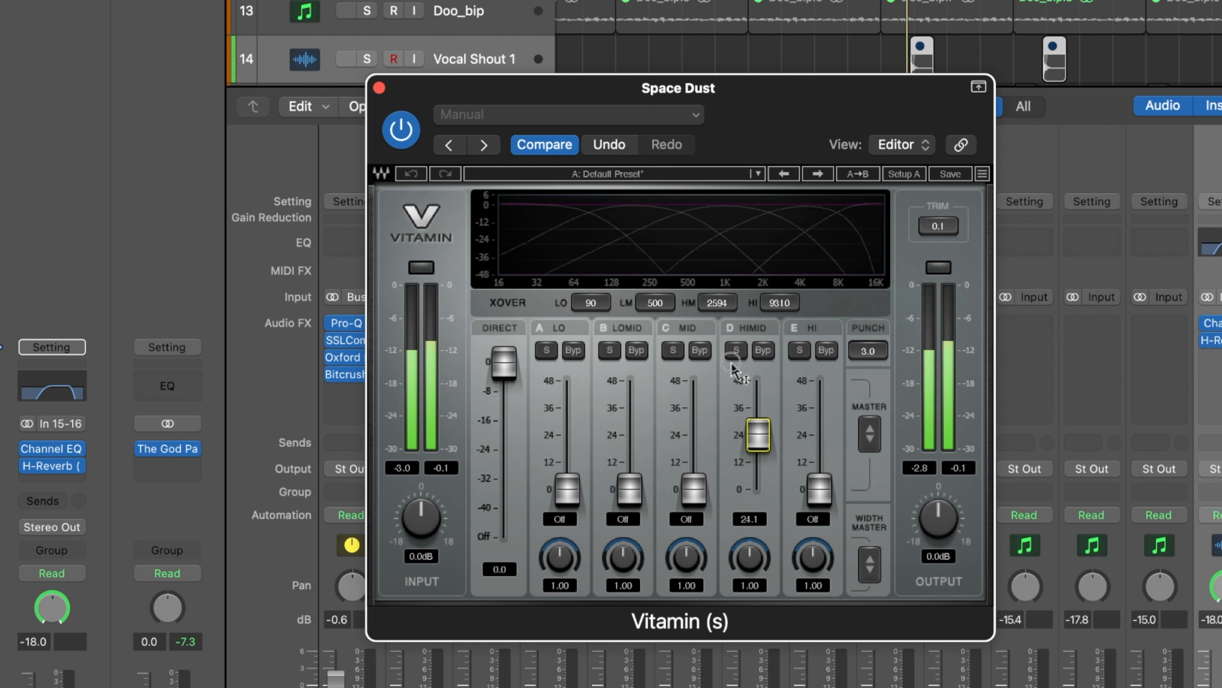
pyautogui.moveTo(694, 488); pyautogui.dragTo(754, 457)
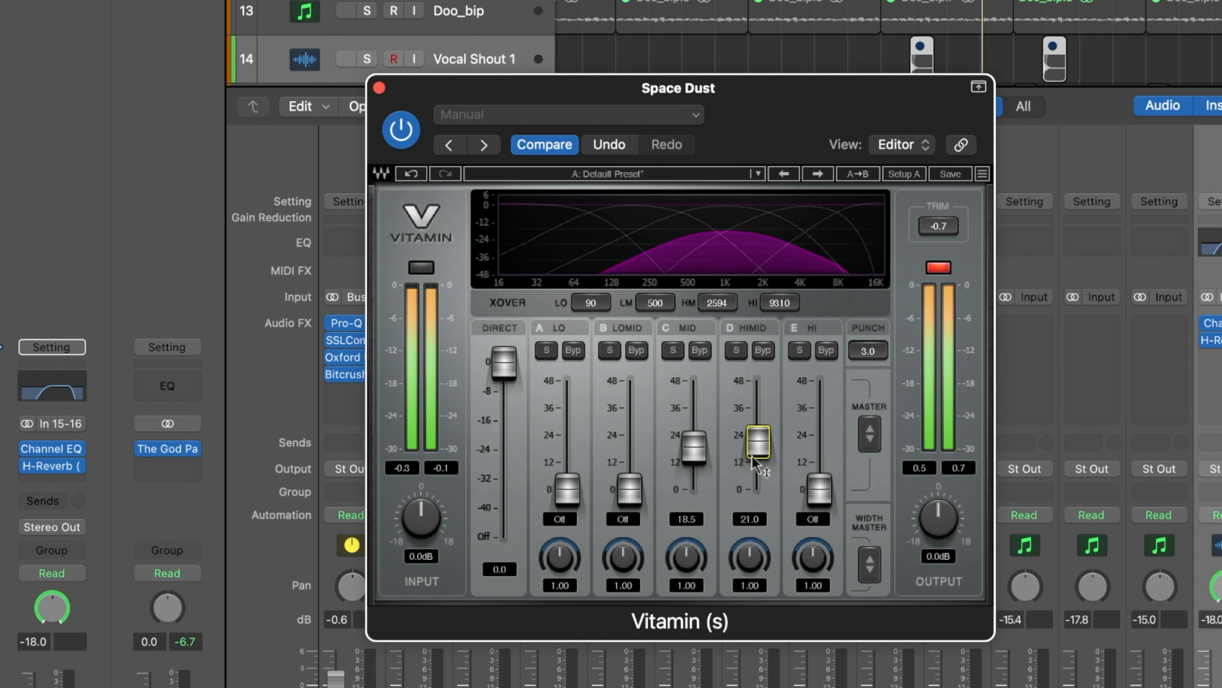
pyautogui.click(701, 447)
pyautogui.moveTo(702, 447); pyautogui.dragTo(763, 448)
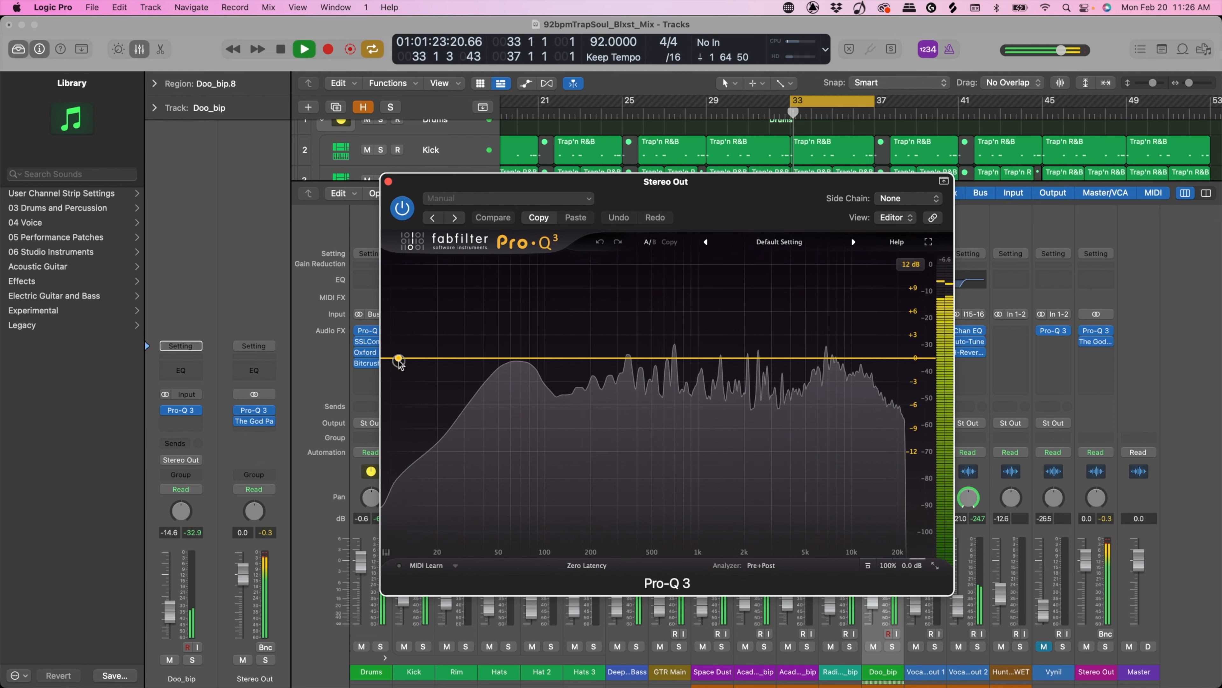
# Add a low cut to the deepest sub frequencies in Stereo Out's Pro-Q 3 and adjust its slope and cutoff.
pyautogui.click(422, 357)
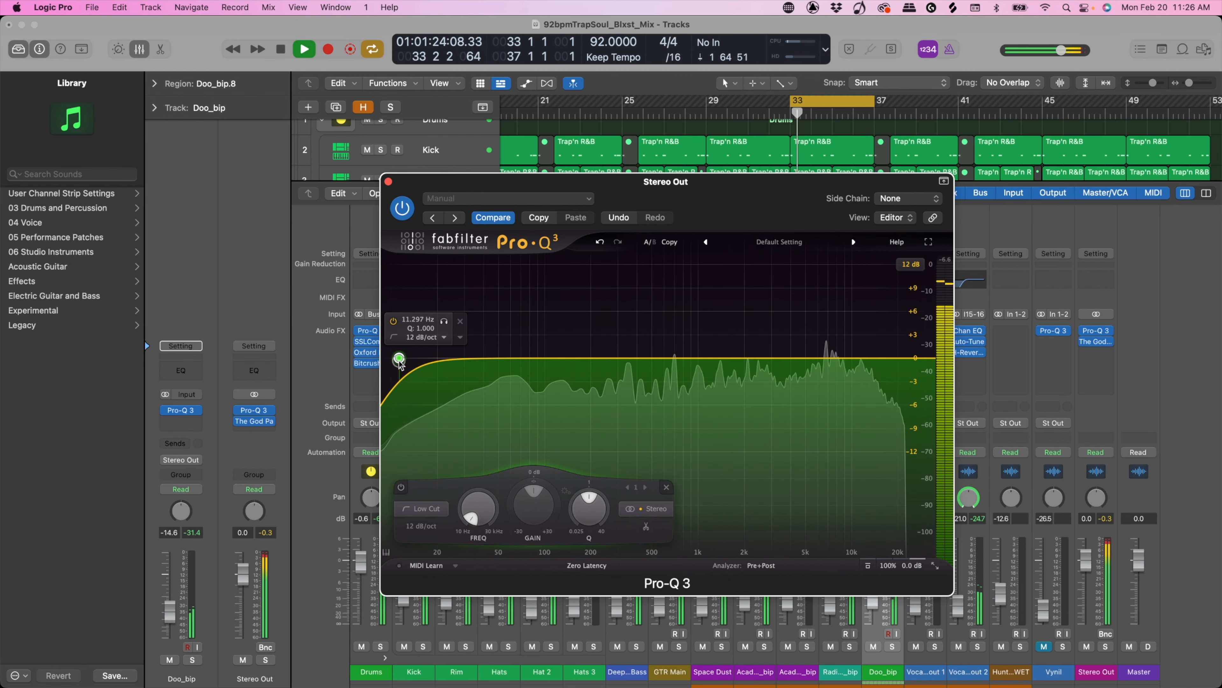
pyautogui.click(419, 526)
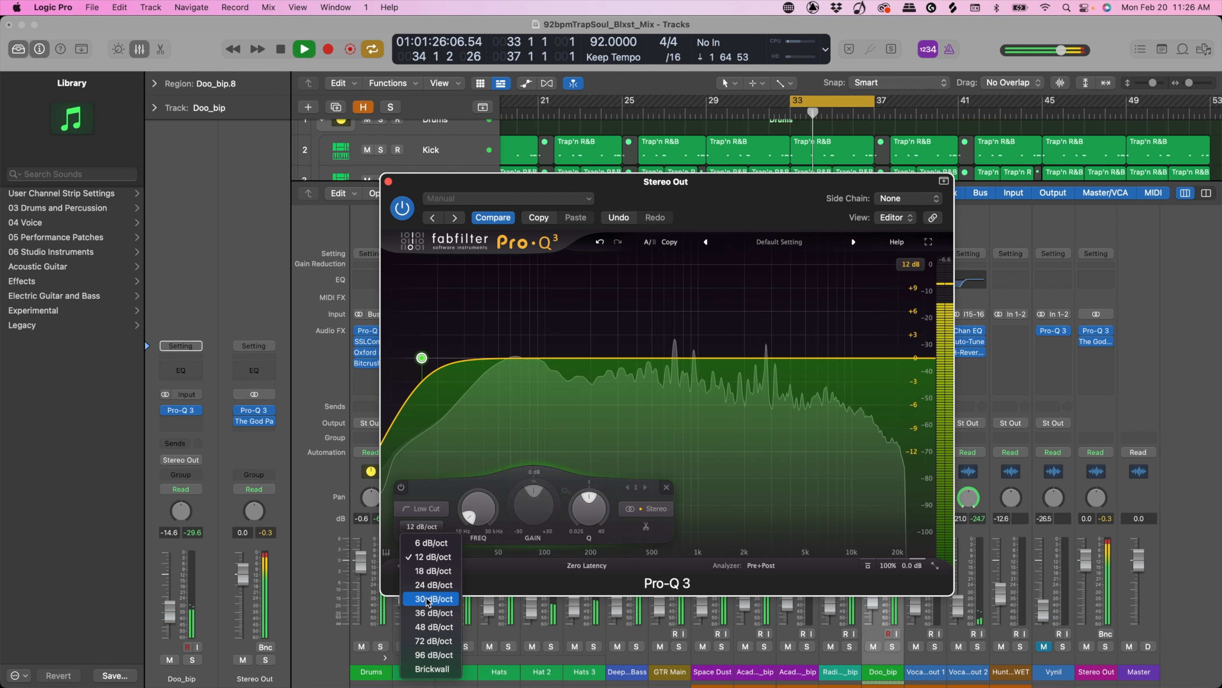
pyautogui.click(423, 566)
pyautogui.moveTo(423, 383); pyautogui.dragTo(449, 367)
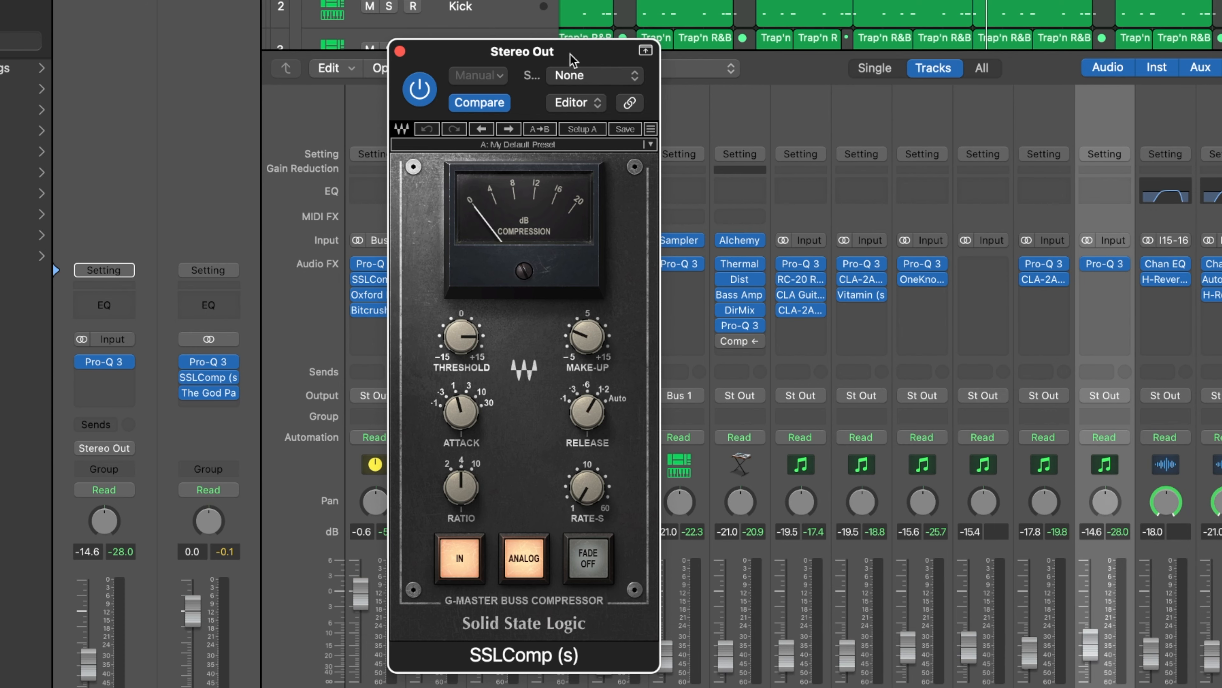
# Reposition Stereo Out's SSLComp (s) window and load the Mastering factory preset.
pyautogui.moveTo(570, 54); pyautogui.dragTo(579, 47)
pyautogui.click(581, 140)
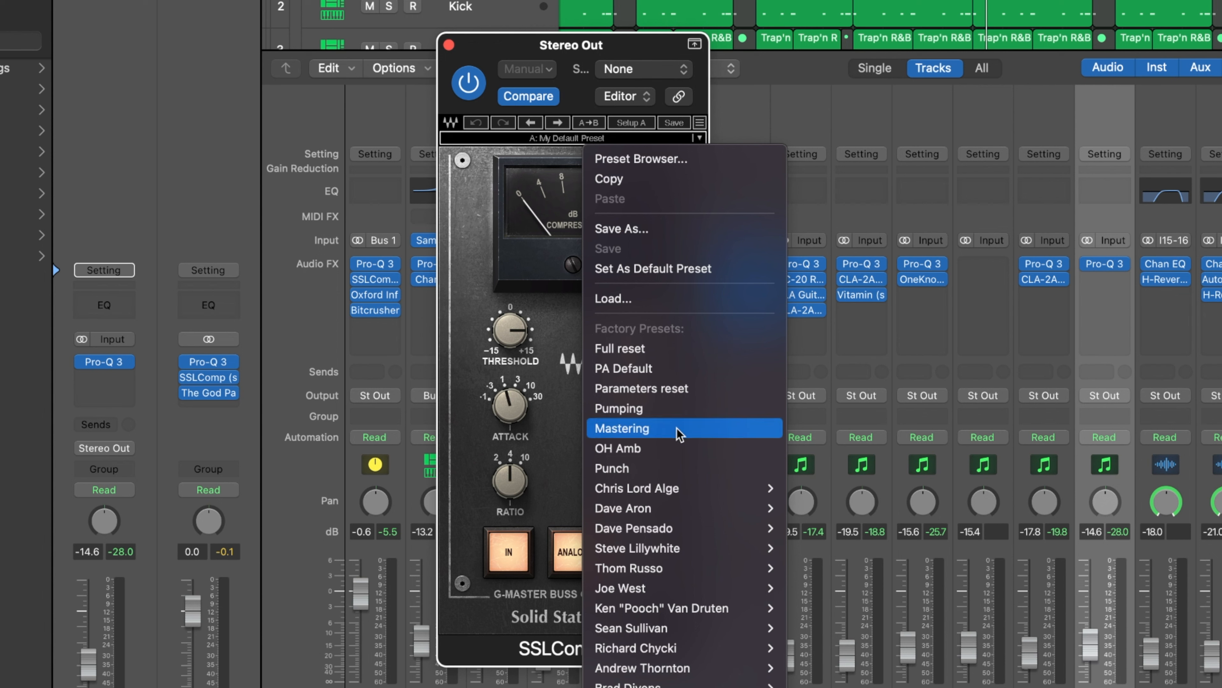
pyautogui.click(693, 428)
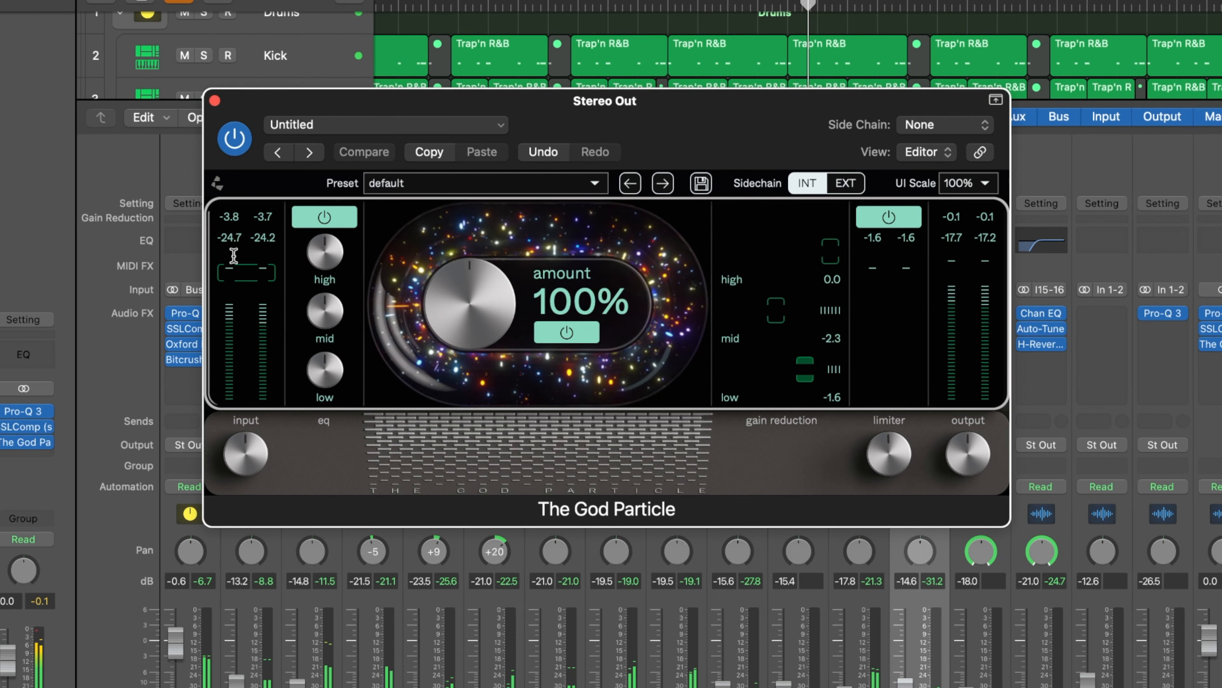
# Raise the high EQ to 3.4 dB and the amount to 118% in The God Particle on Stereo Out.
pyautogui.moveTo(319, 251); pyautogui.dragTo(315, 191)
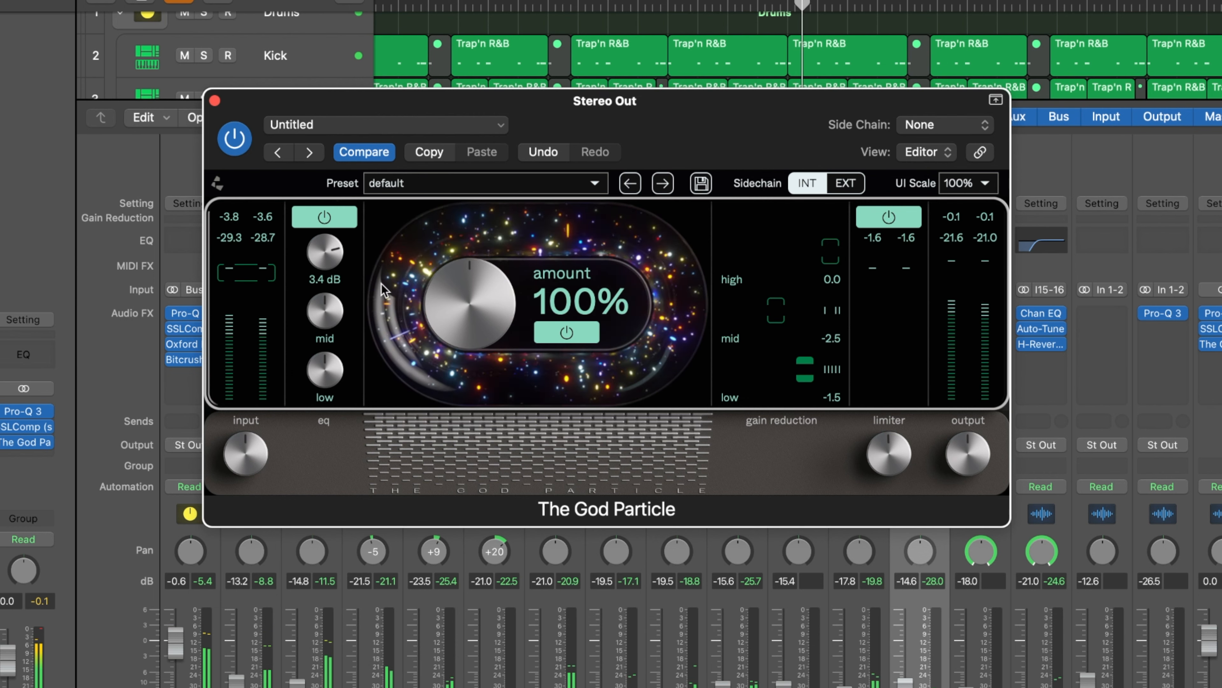
pyautogui.moveTo(469, 321); pyautogui.dragTo(469, 301)
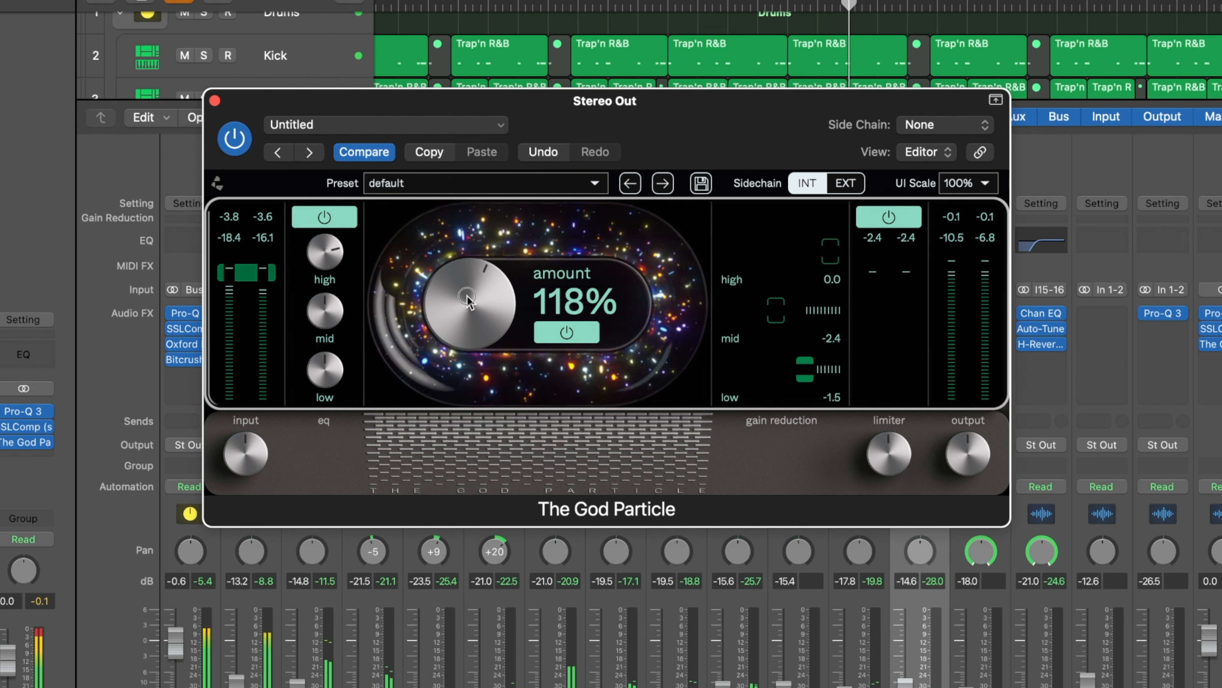
pyautogui.moveTo(884, 457)
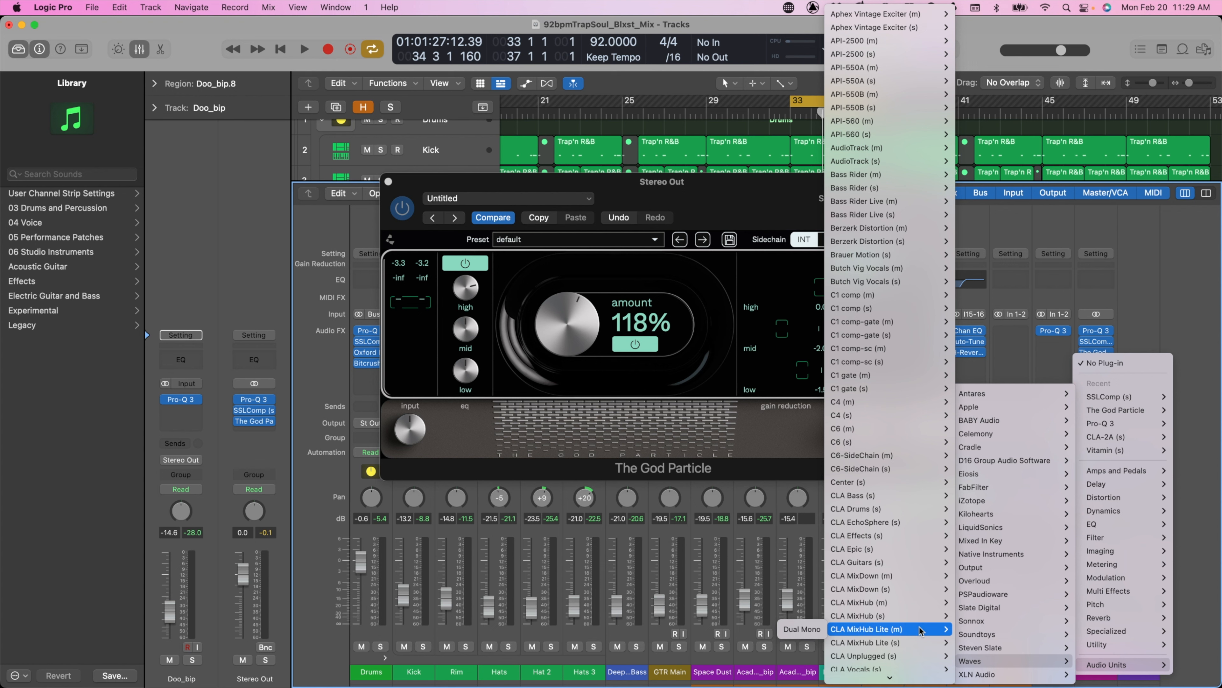
# Insert the Waves WLM Plus (s) loudness meter on Stereo Out after The God Particle and arrange the plug-in windows side by side.
pyautogui.scroll(-20, 914, 633)
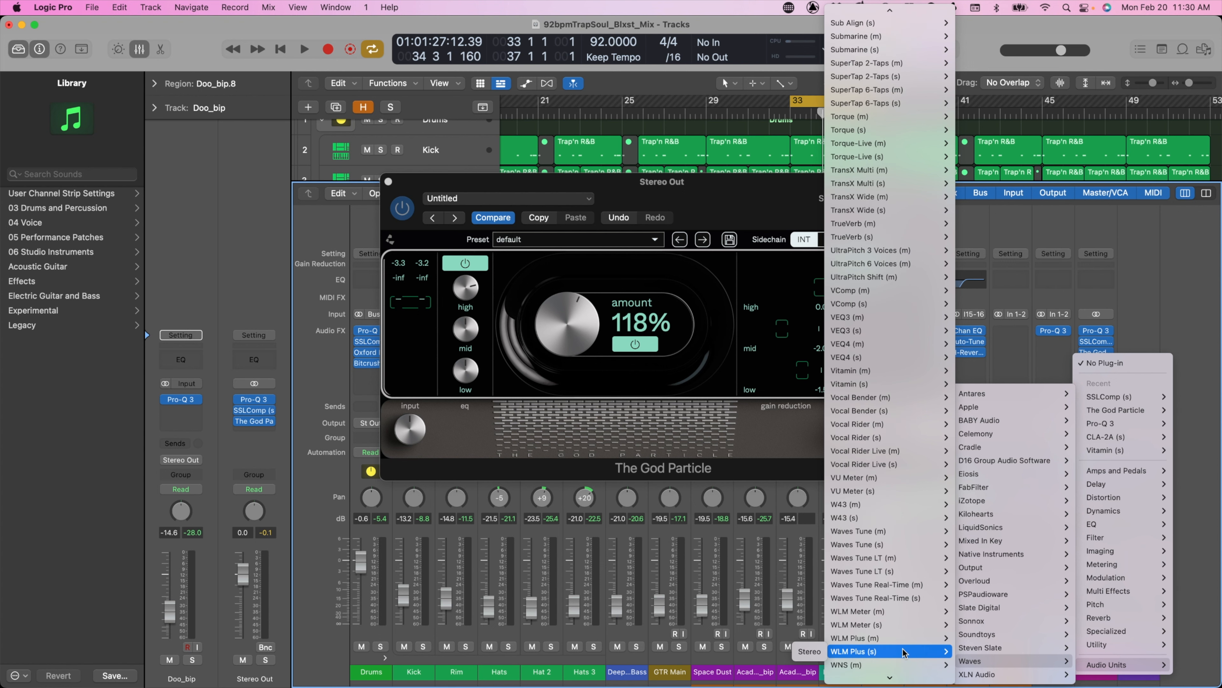
pyautogui.click(900, 652)
pyautogui.moveTo(752, 183); pyautogui.dragTo(698, 173)
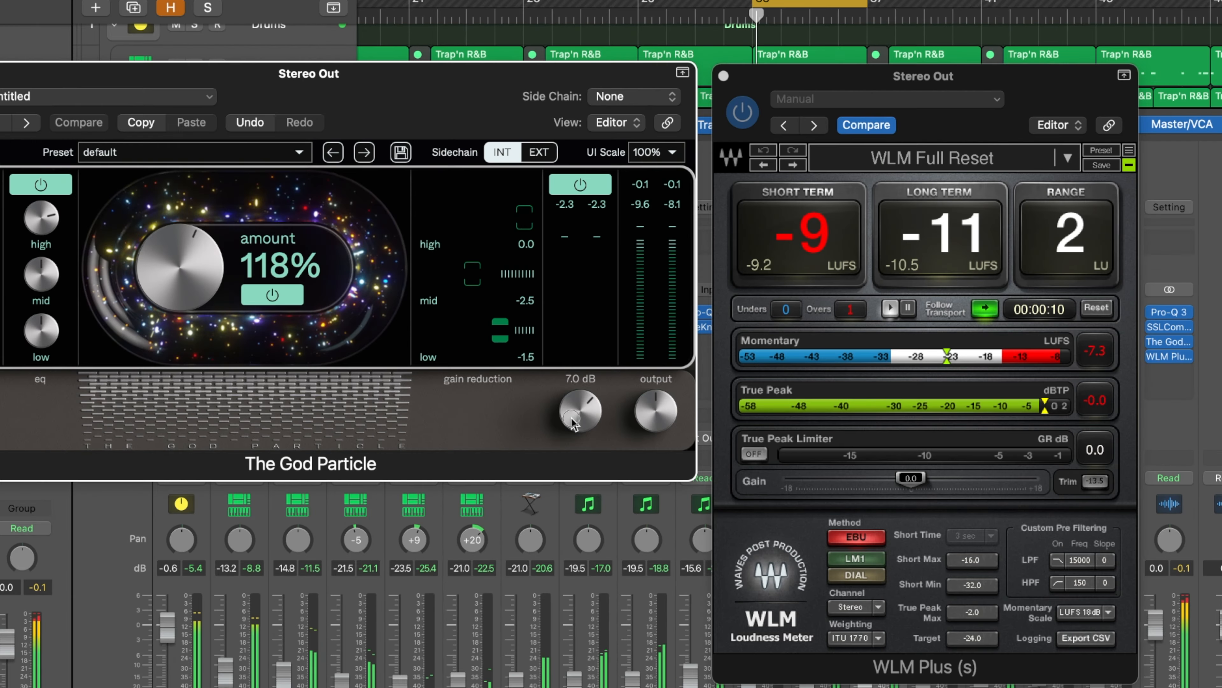
# Nudge The God Particle's output and raise its limiter to 8.0 dB.
pyautogui.moveTo(658, 413); pyautogui.dragTo(658, 409)
pyautogui.moveTo(572, 416); pyautogui.dragTo(573, 406)
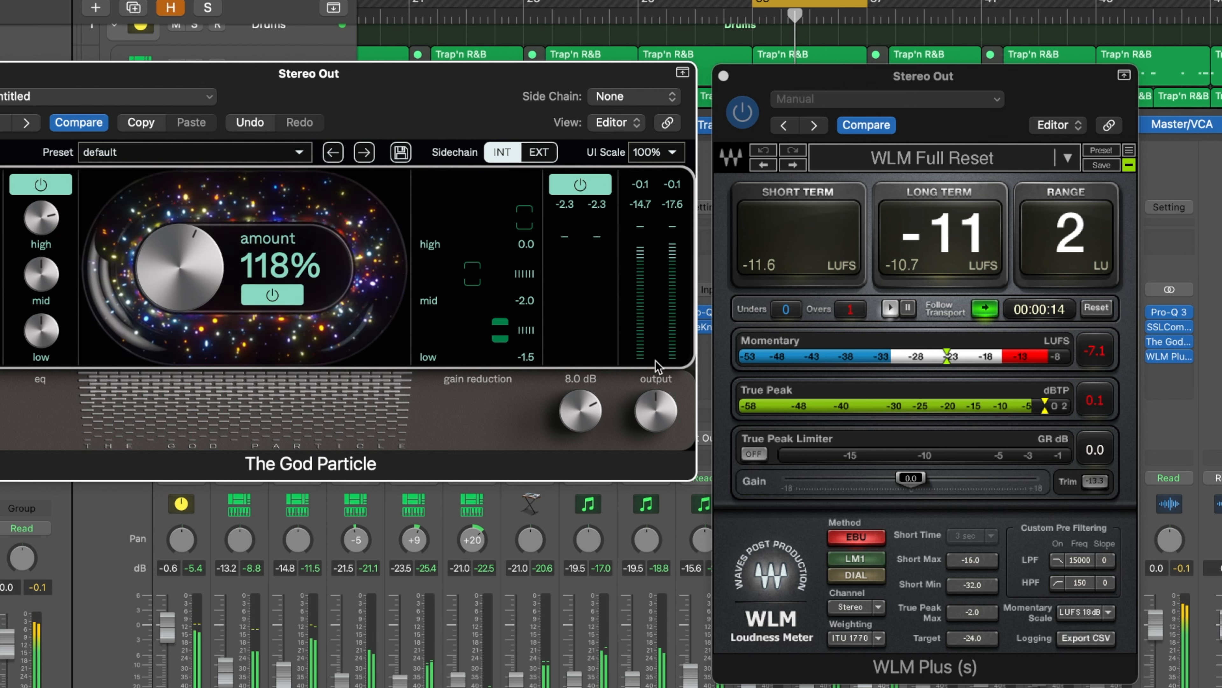